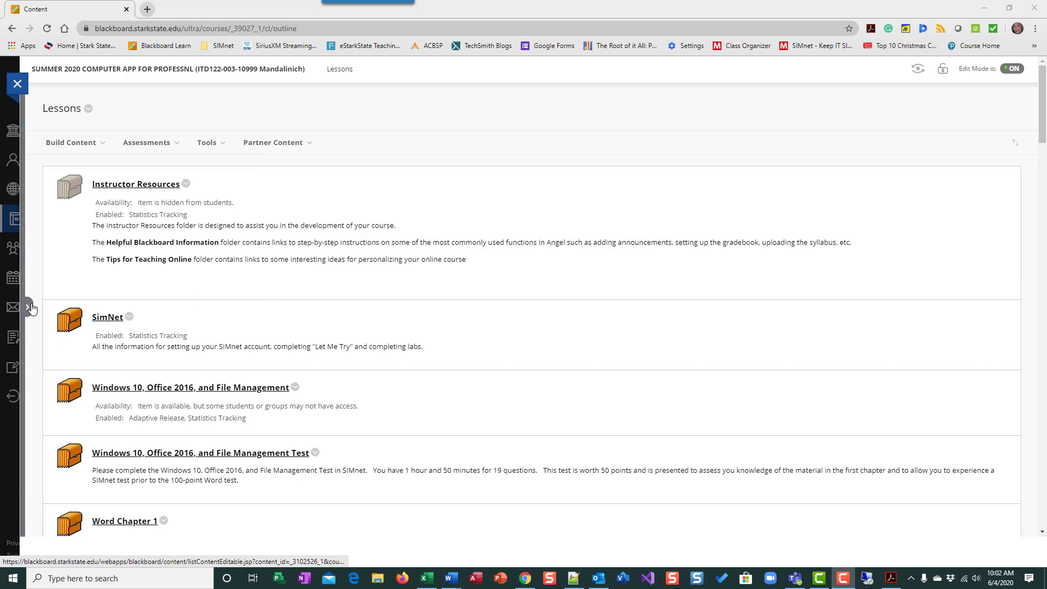
- Expand the course menu and open the Windows 10, Office 2016, and File Management Test folder in Lessons
click(26, 305)
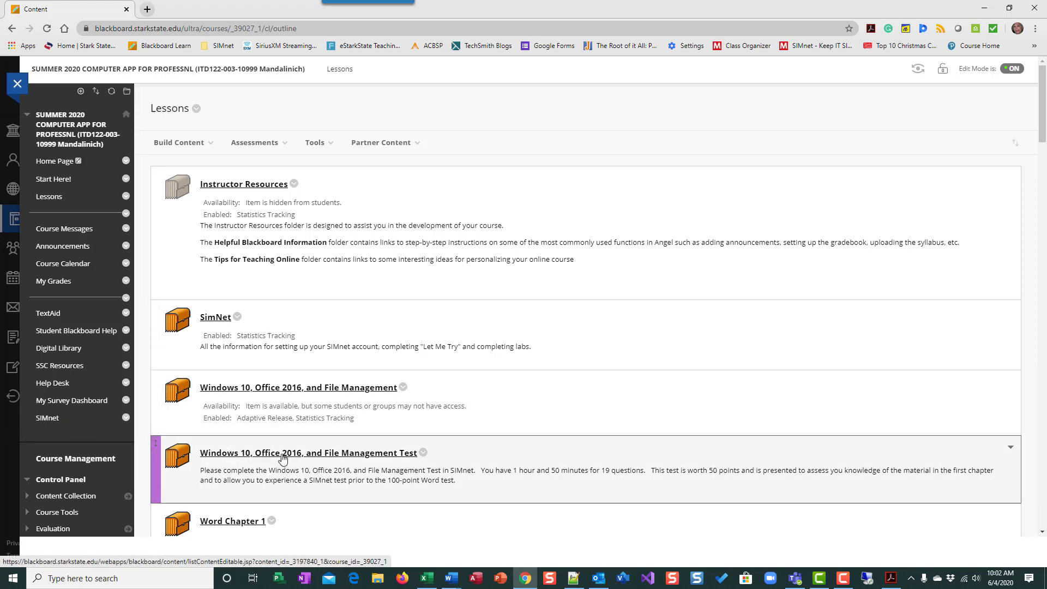
click(604, 450)
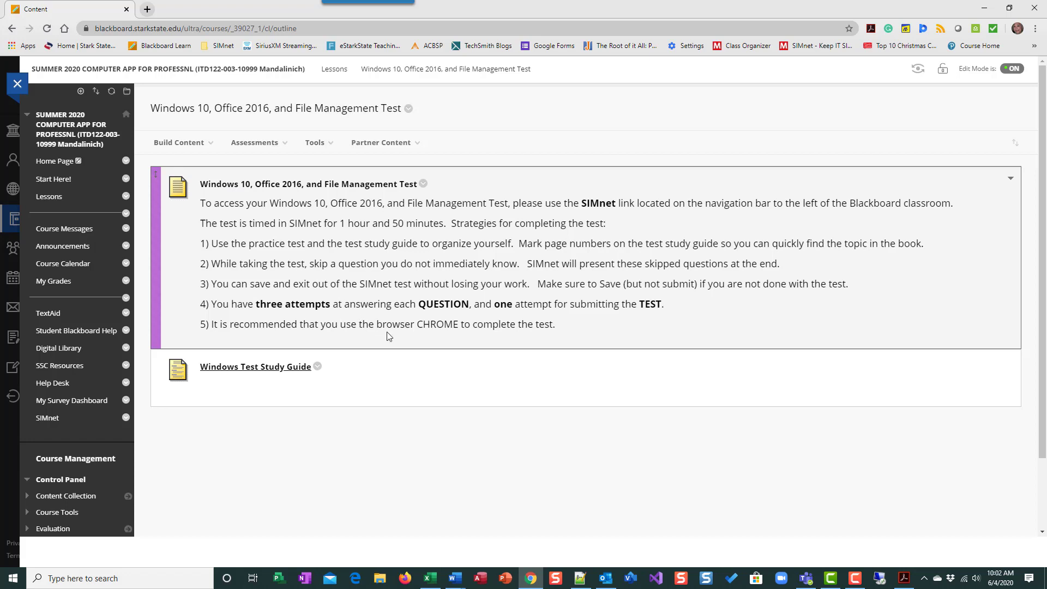
- Open the Build Content list and close it again without adding anything
click(201, 144)
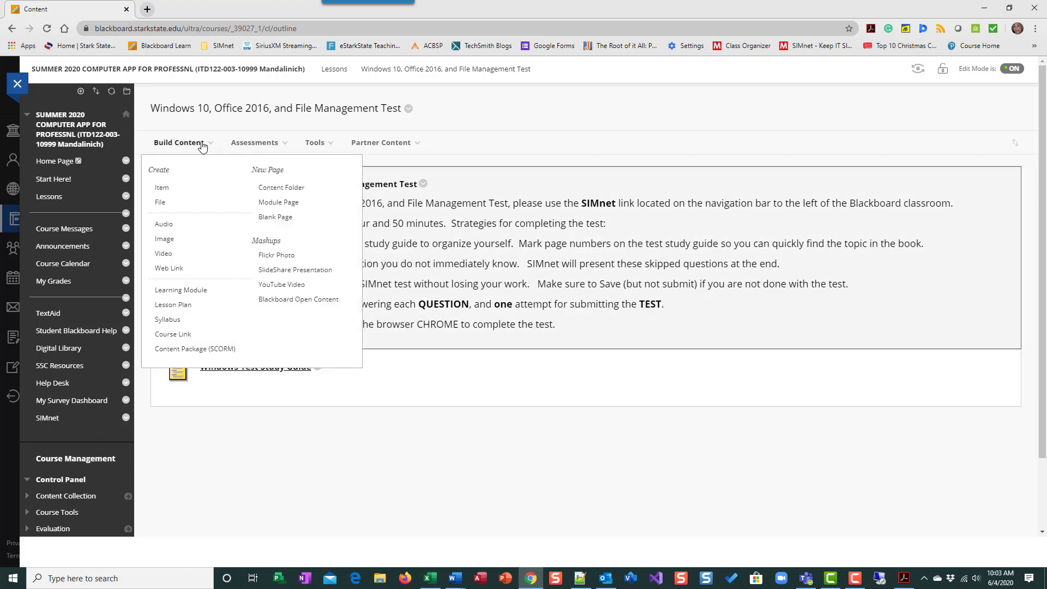
click(377, 111)
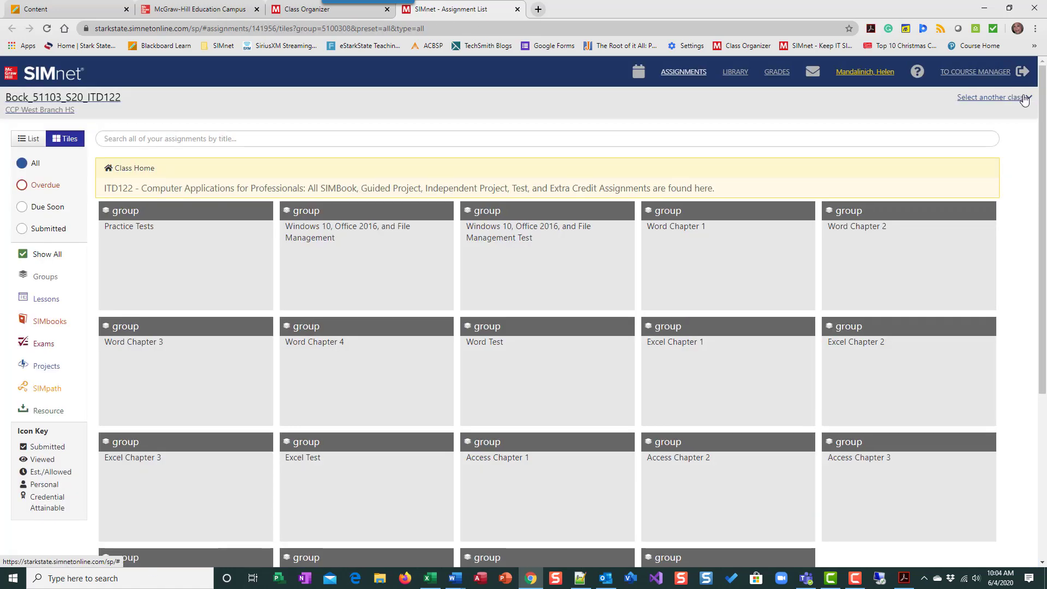
- Switch to the SU20 ITD122 class and open its Practice Tests group
click(1023, 98)
scroll(624, 338, down, 10)
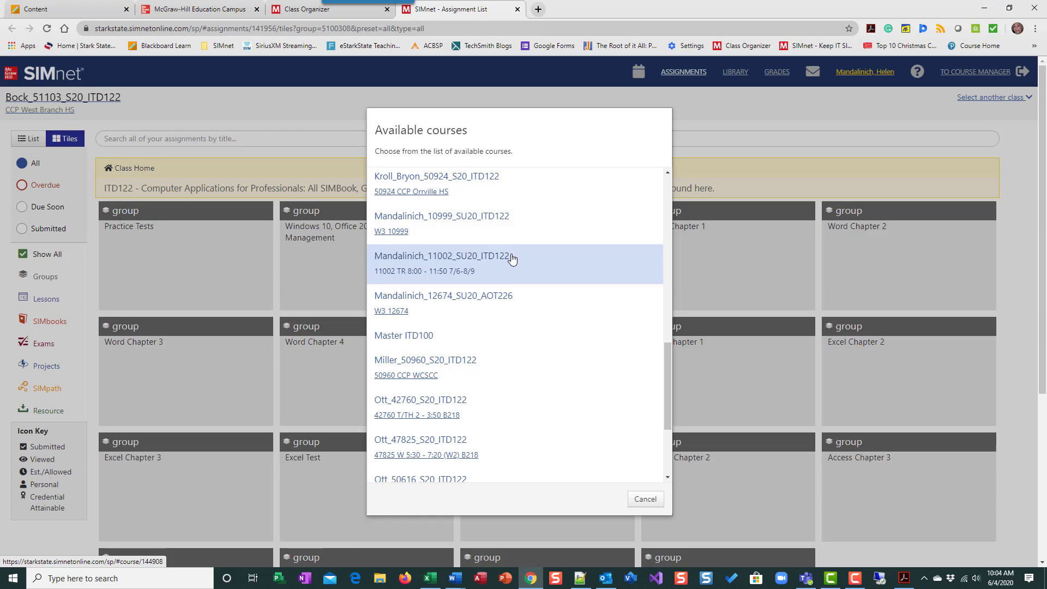
click(509, 234)
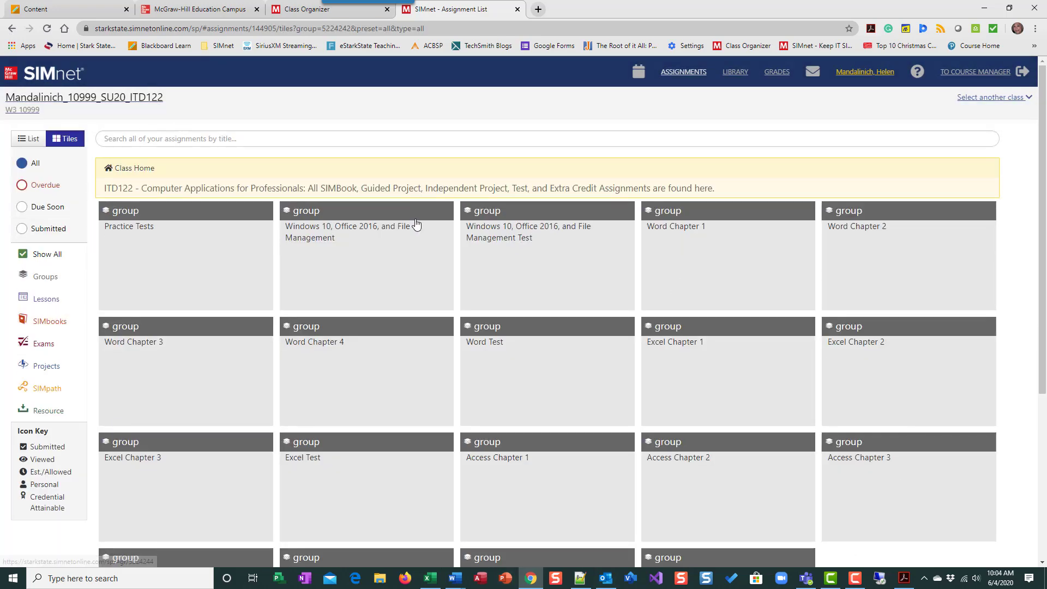
click(175, 261)
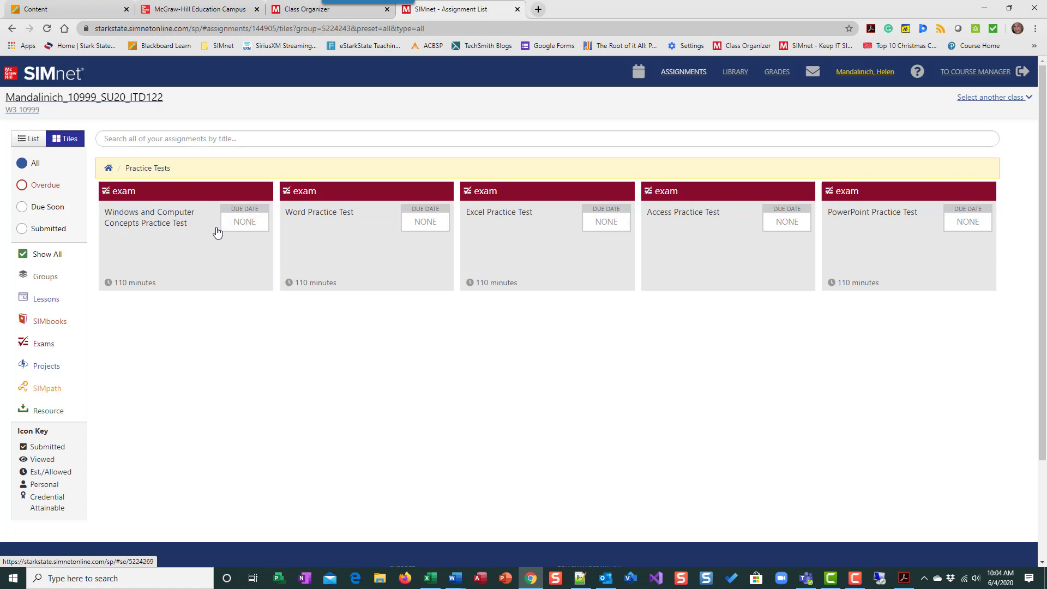
- View the Windows and Computer Concepts Practice Test details under Practice Tests, then return to the Assignment List
click(690, 74)
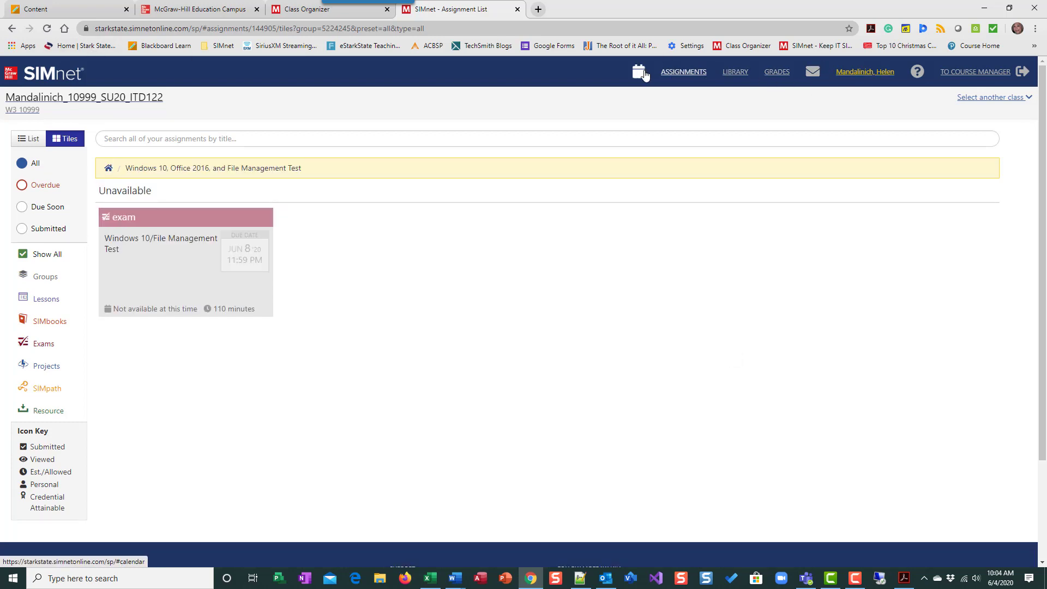
click(683, 72)
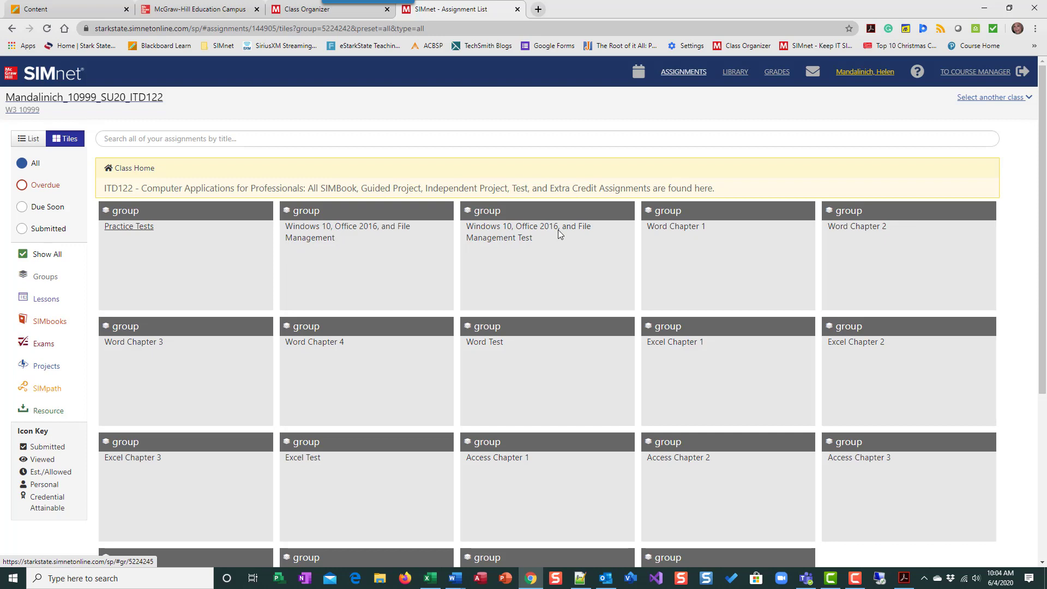
click(171, 250)
click(166, 264)
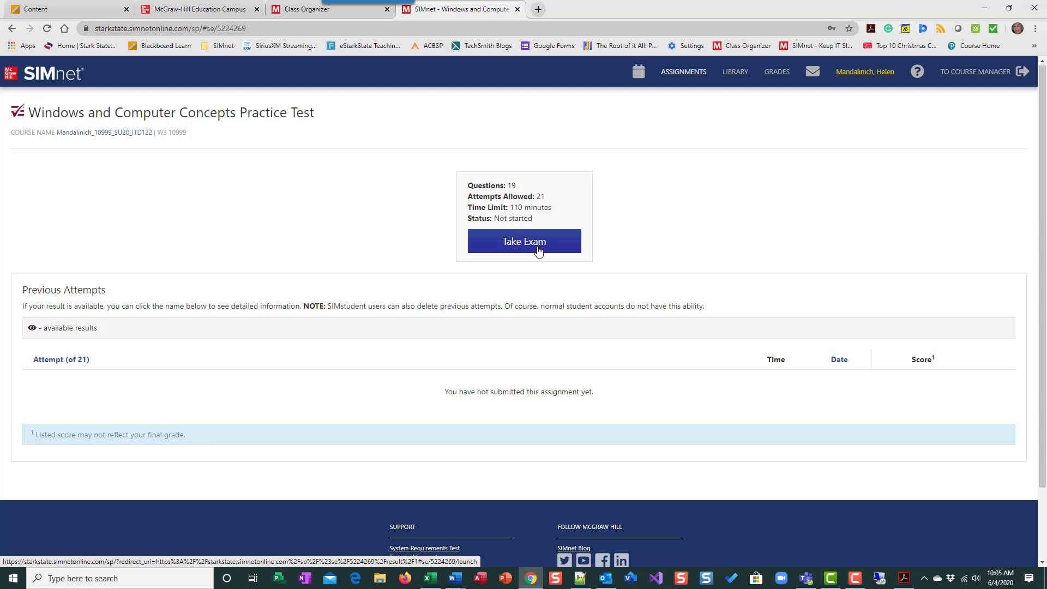
click(539, 251)
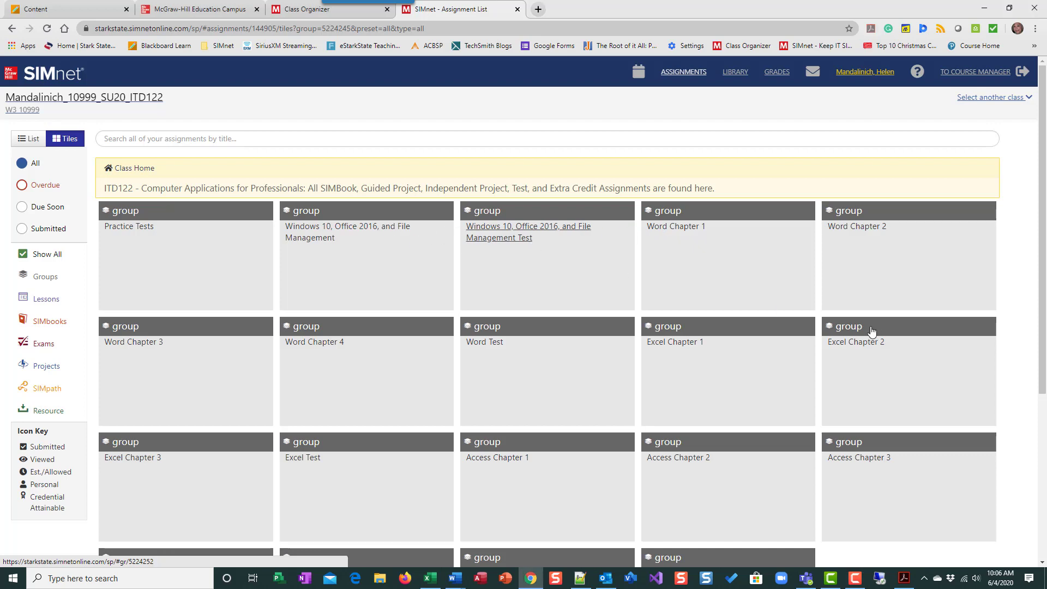
- Open the Windows 10/File Management Test from its group and choose Take Exam
click(528, 243)
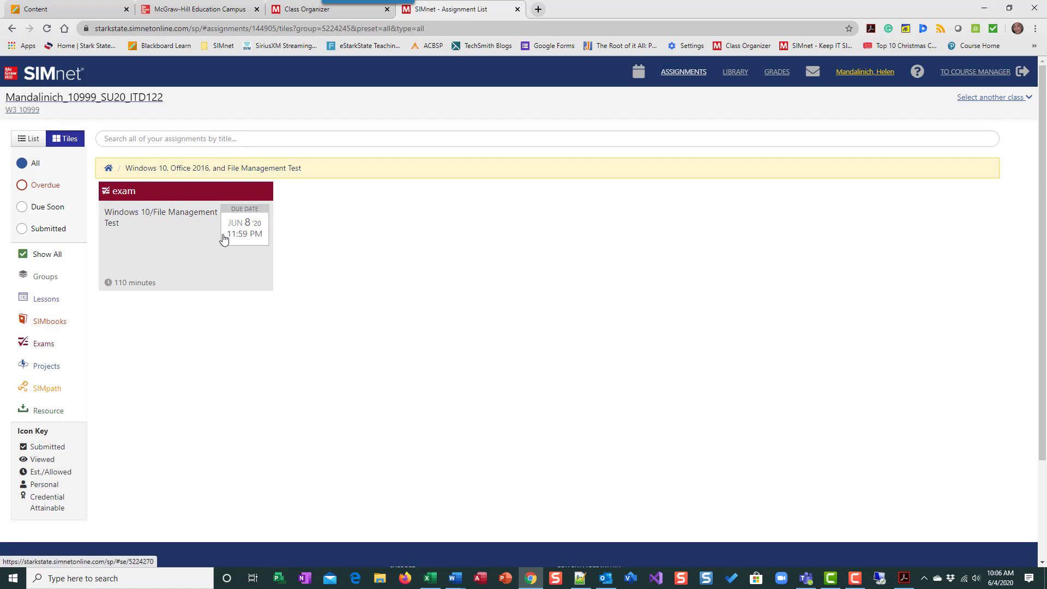
click(144, 216)
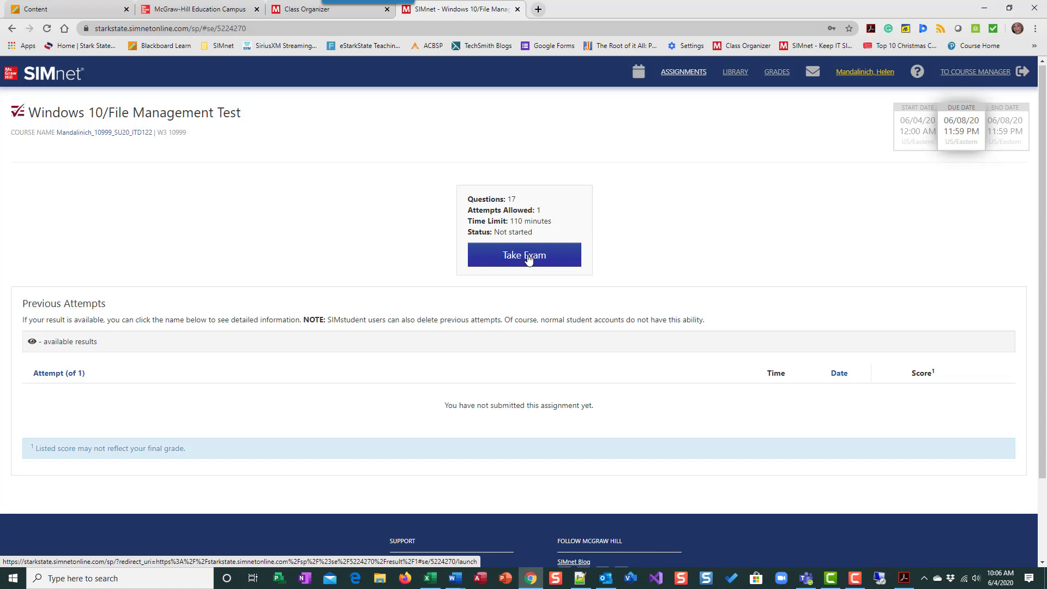
click(526, 256)
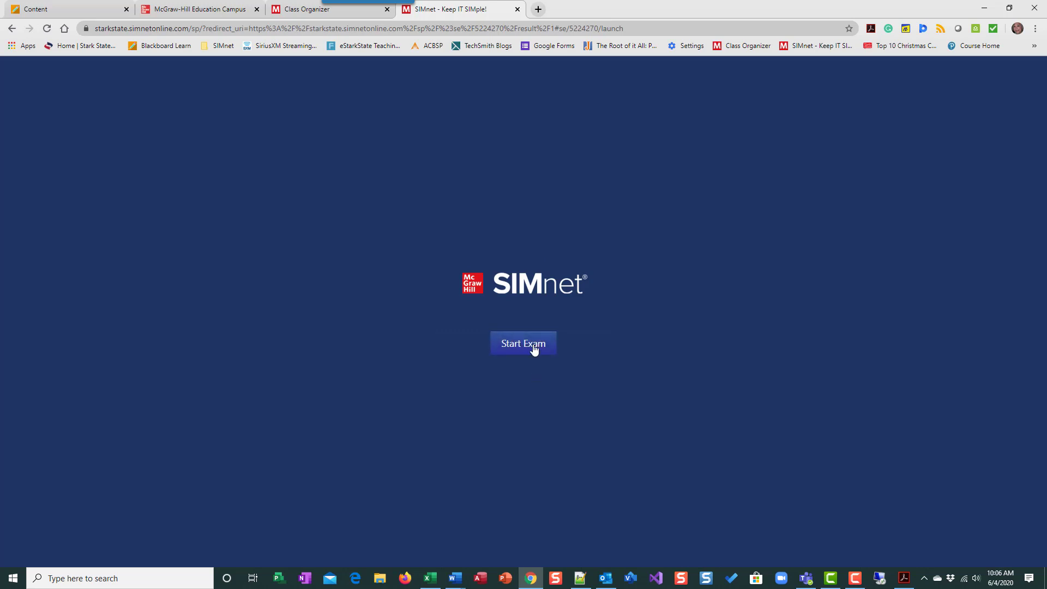
- Start the exam, set the Word zoom to 100% for question 1, and acknowledge the Correct message
click(522, 346)
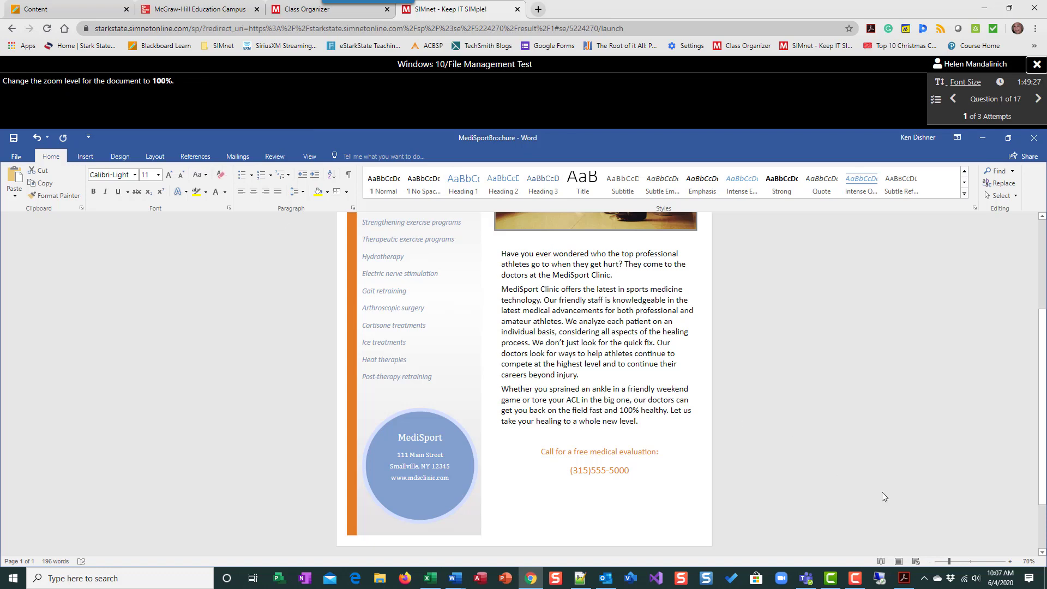
click(970, 564)
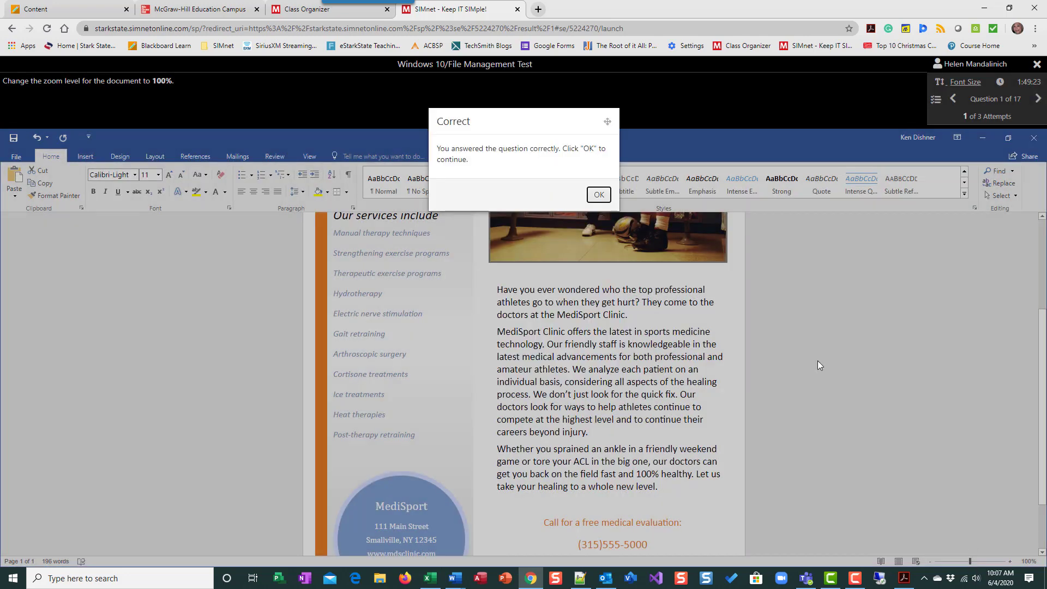
click(601, 194)
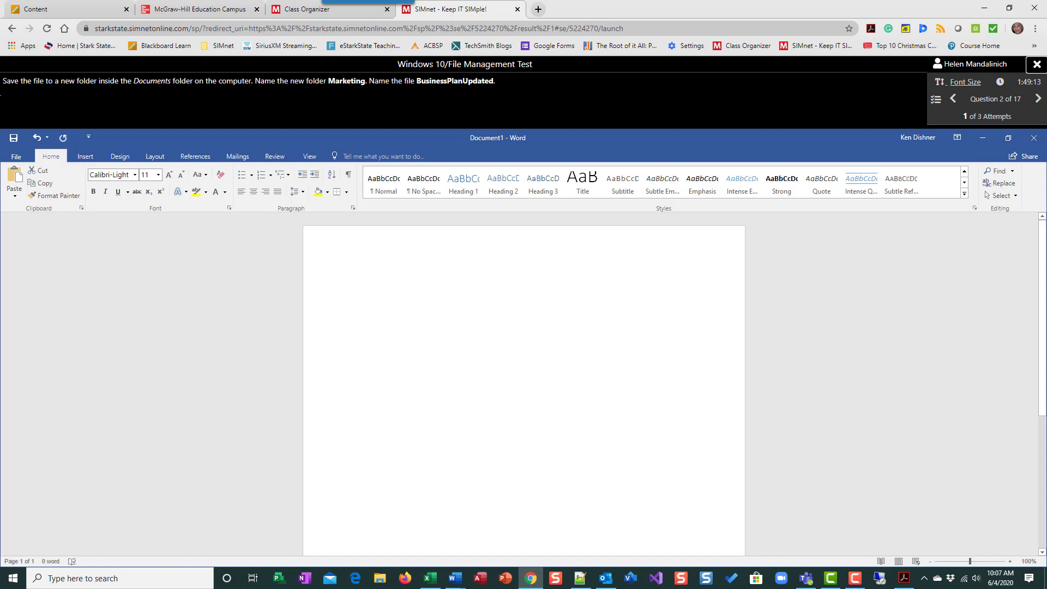
- Create a new Marketing folder in Documents from Word's Save As dialog
click(17, 158)
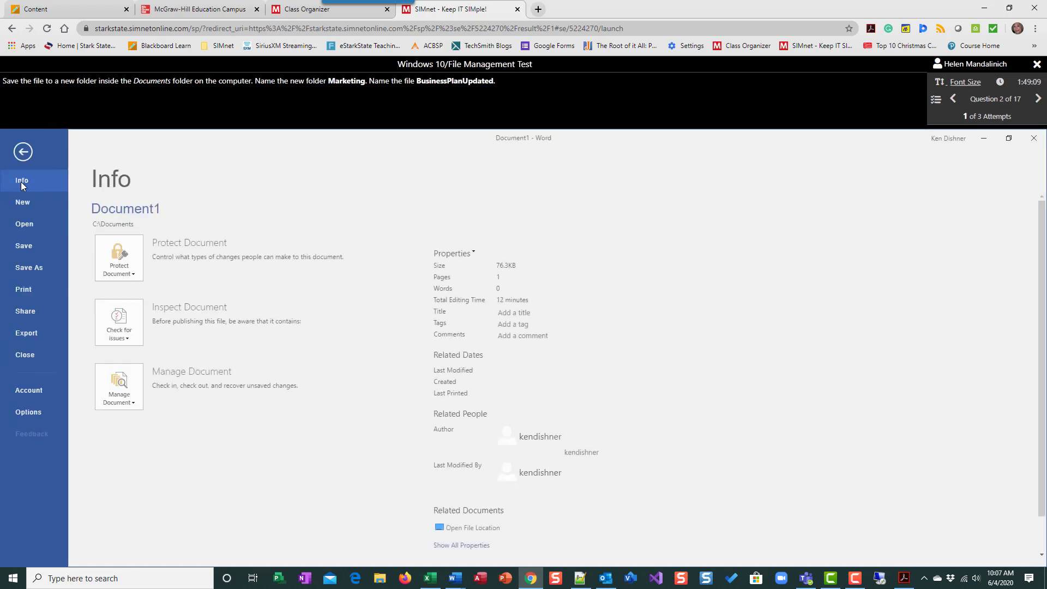
click(33, 268)
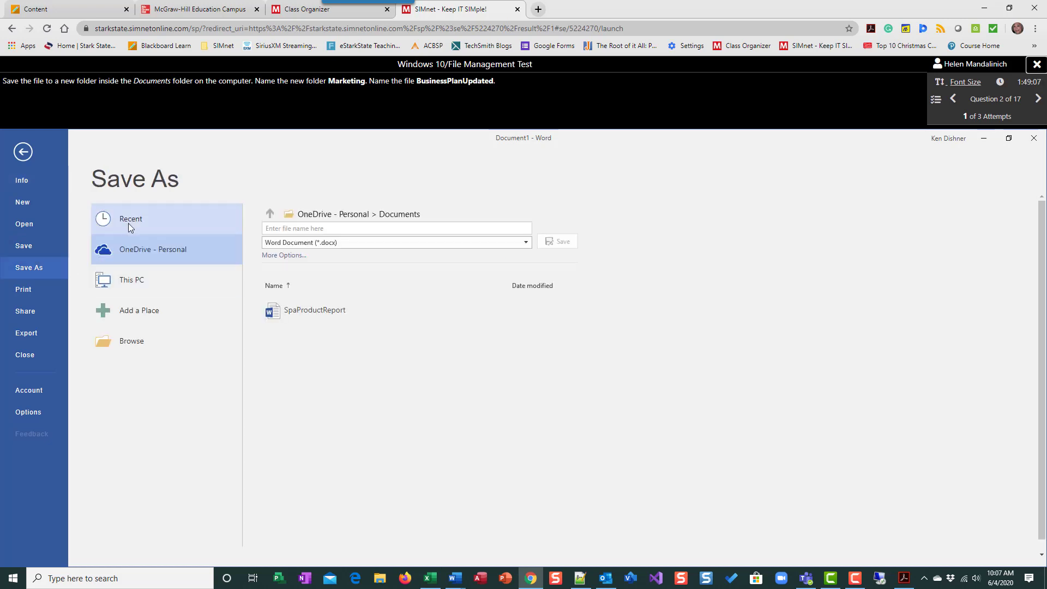
click(136, 341)
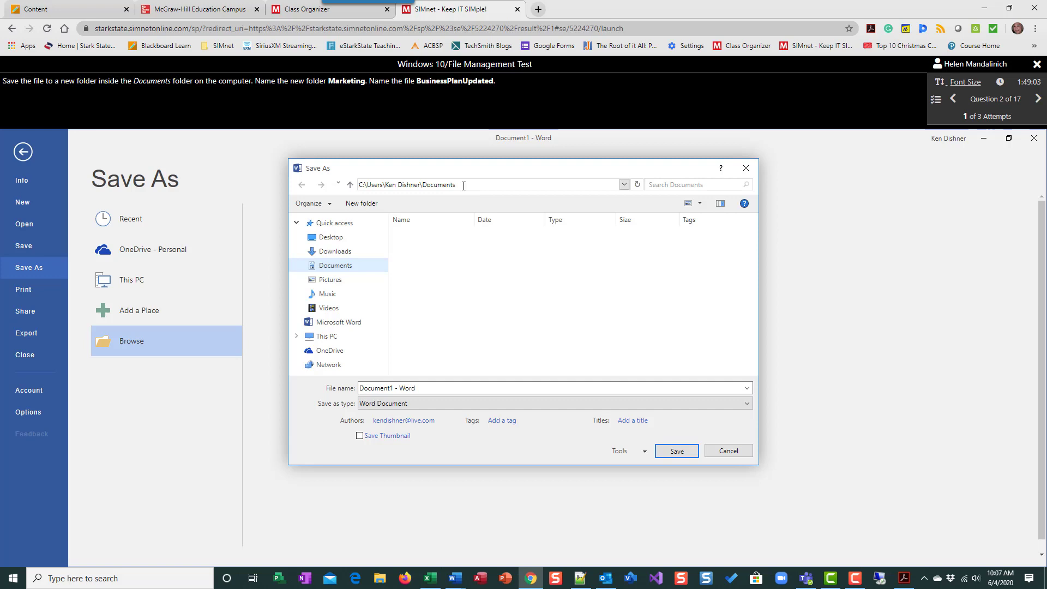
click(362, 204)
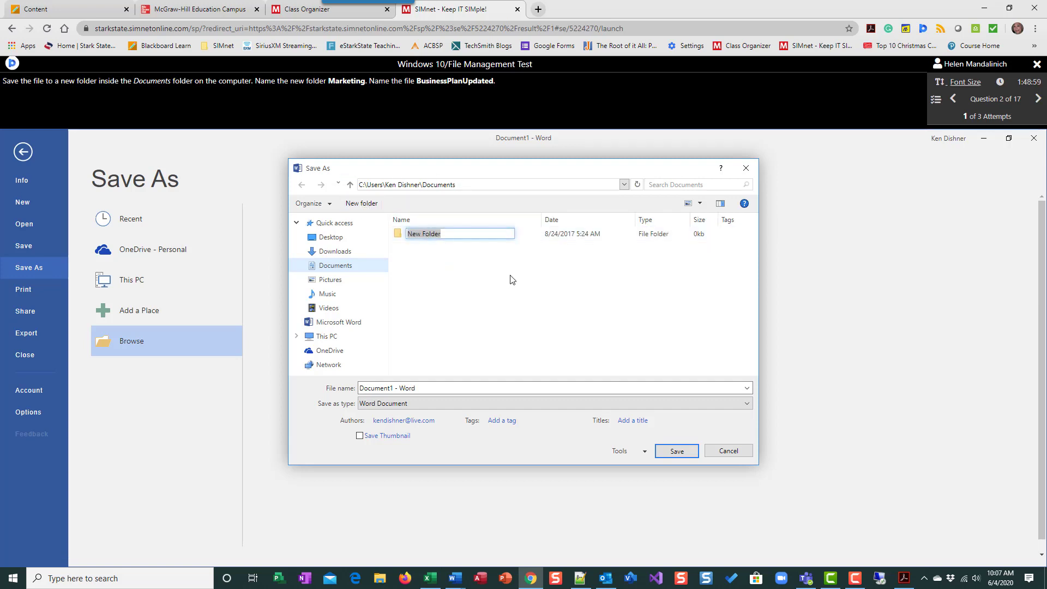
text(Market)
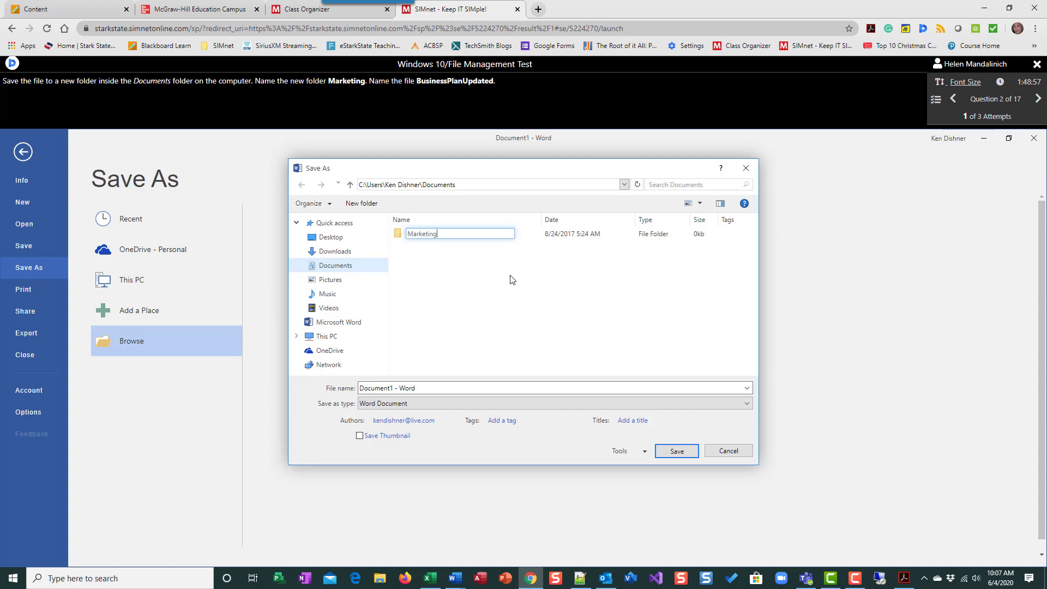
text(ing)
key(Return)
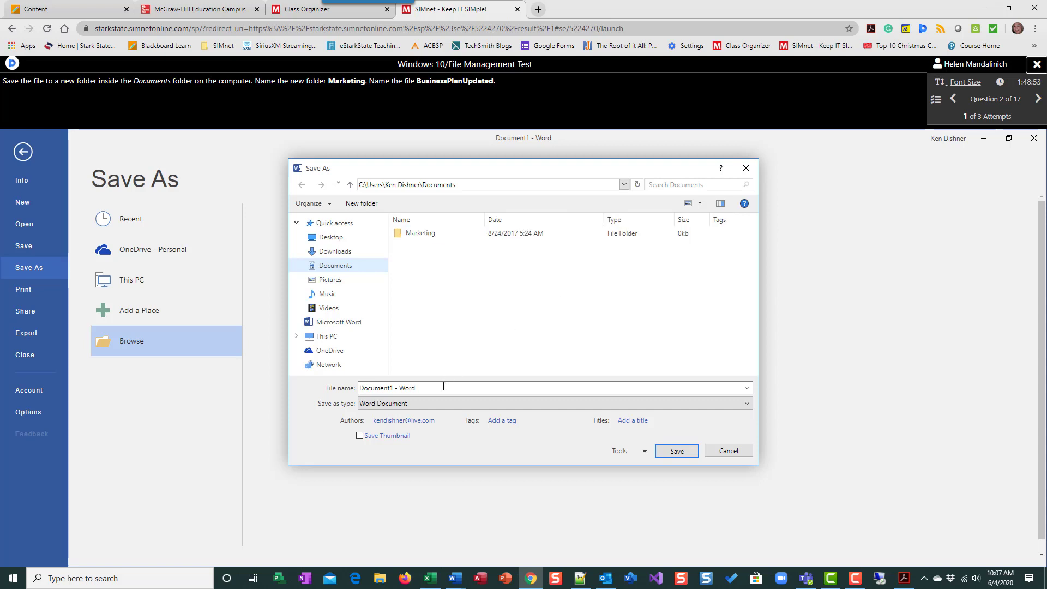
- Save the file as 'BusinessPlanUpdtated' and dismiss the Incorrect message
click(334, 390)
text(Bus)
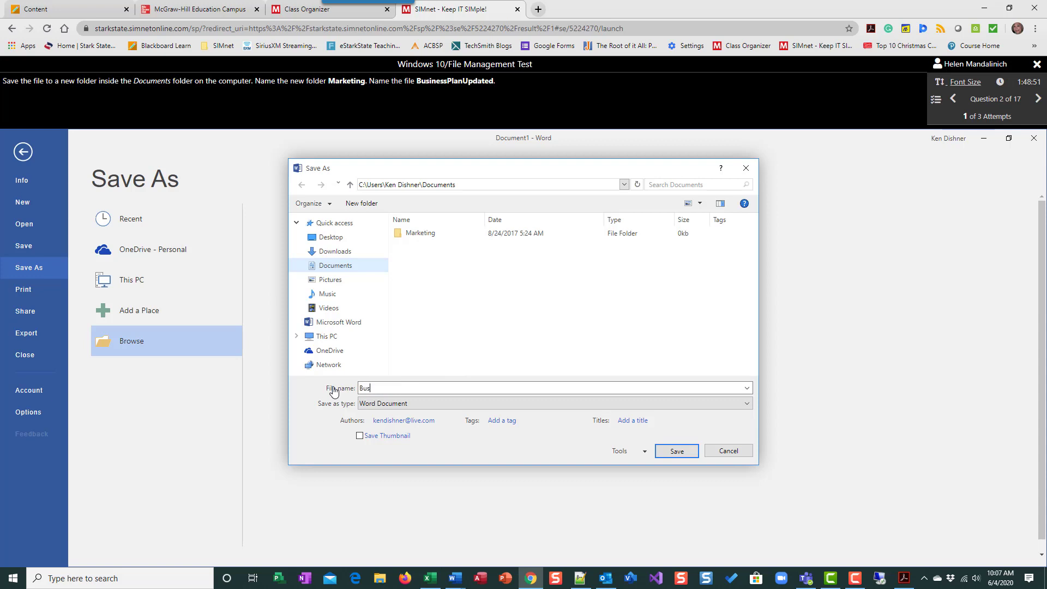
text(inessPlanUpdtated)
click(723, 456)
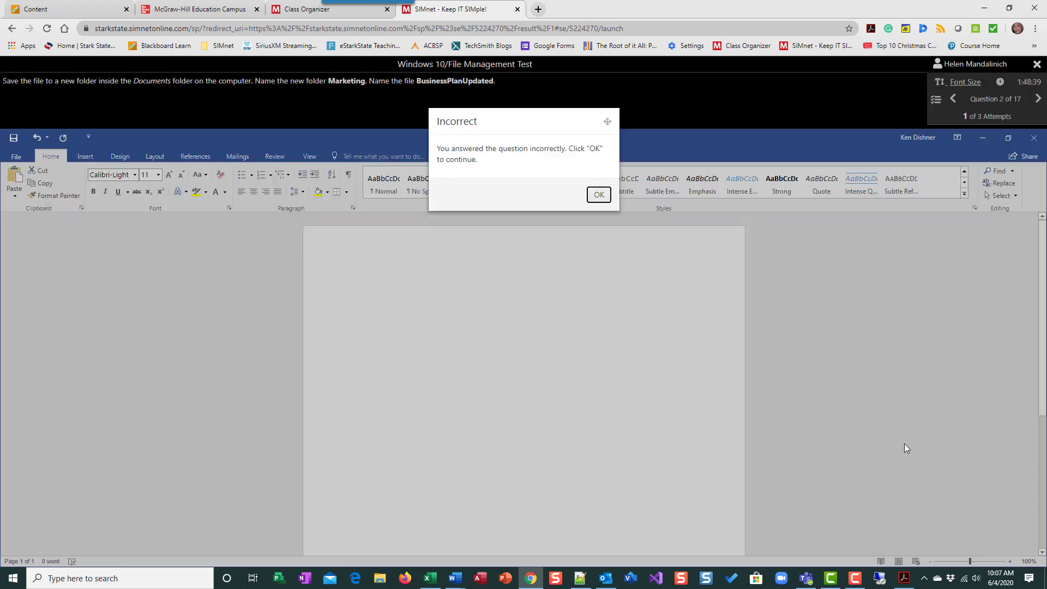
click(598, 195)
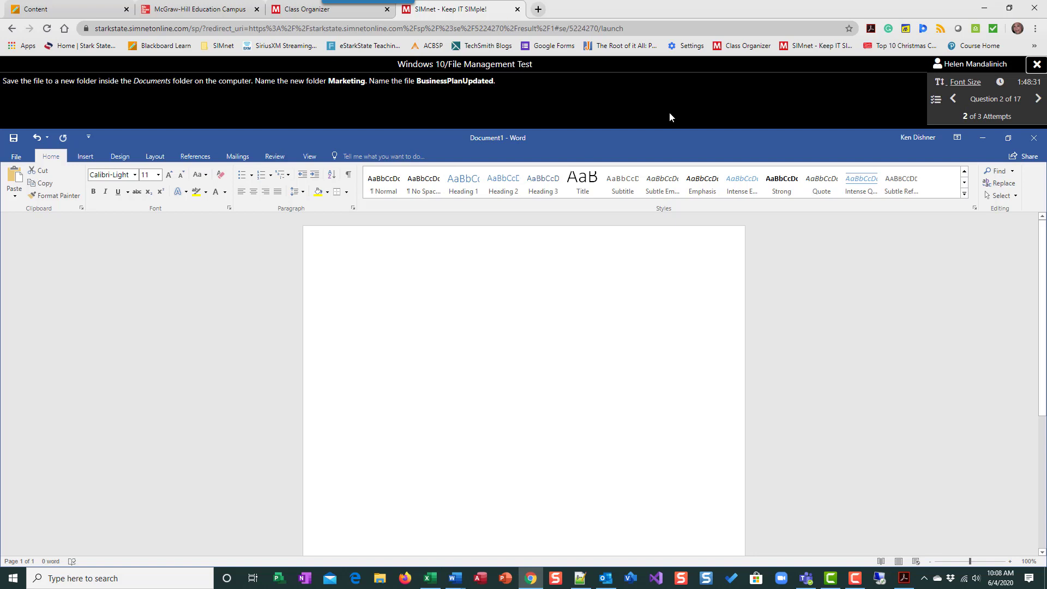
- Step to question 3 and back, then open the question list and select question 2
click(1038, 100)
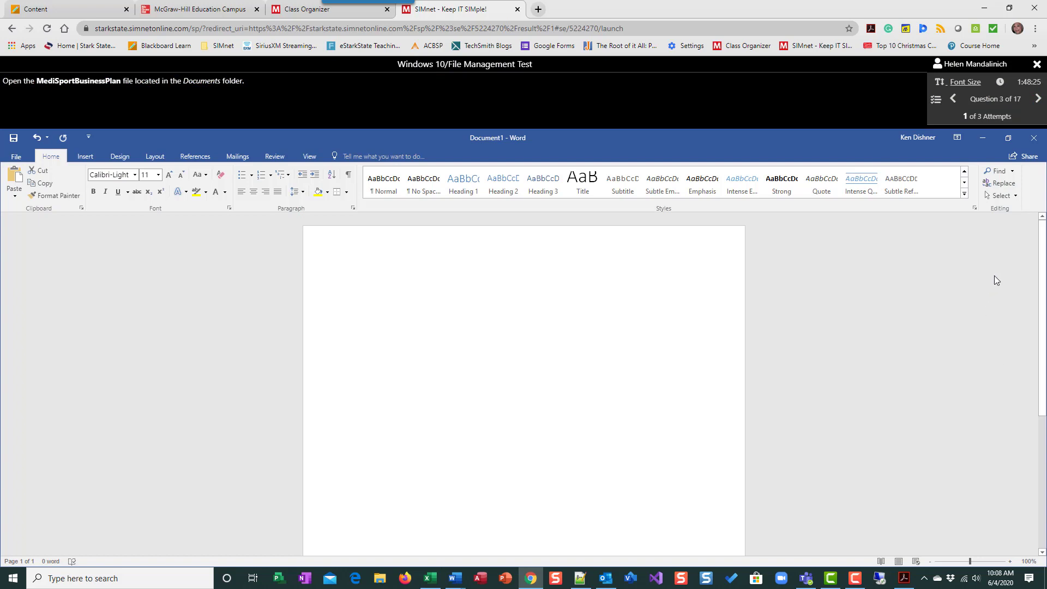
click(953, 100)
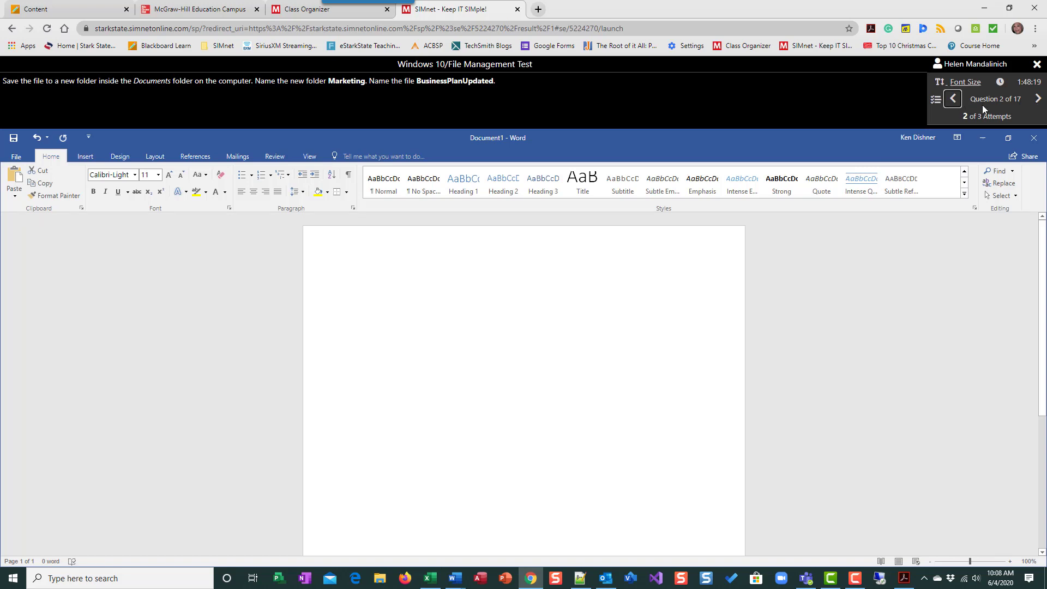
click(936, 101)
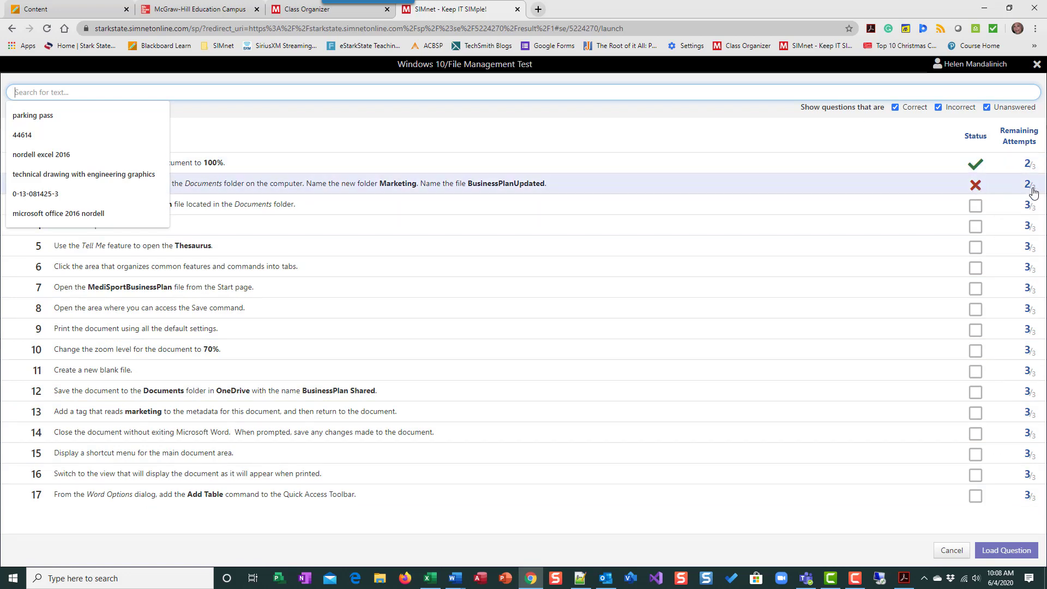
click(475, 188)
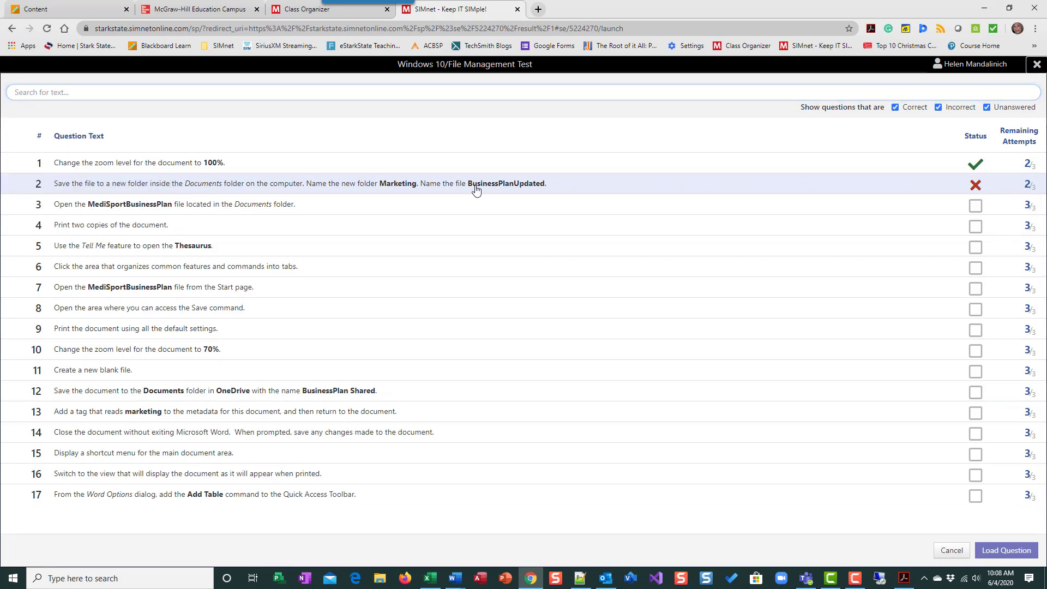
- Reload question 2 and create a new Marketing folder in Documents via Save As
click(1008, 551)
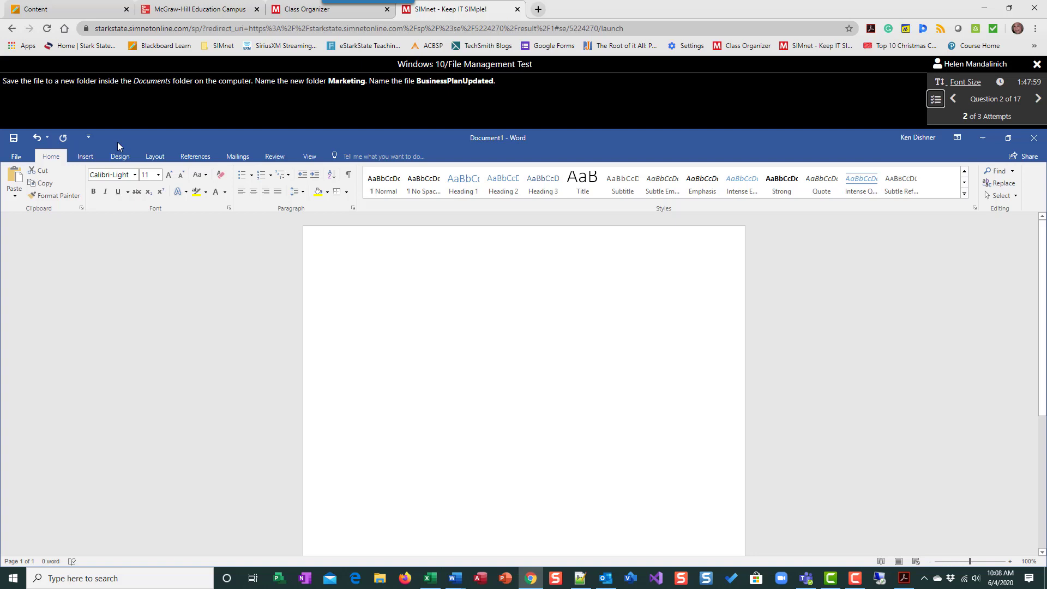
click(16, 156)
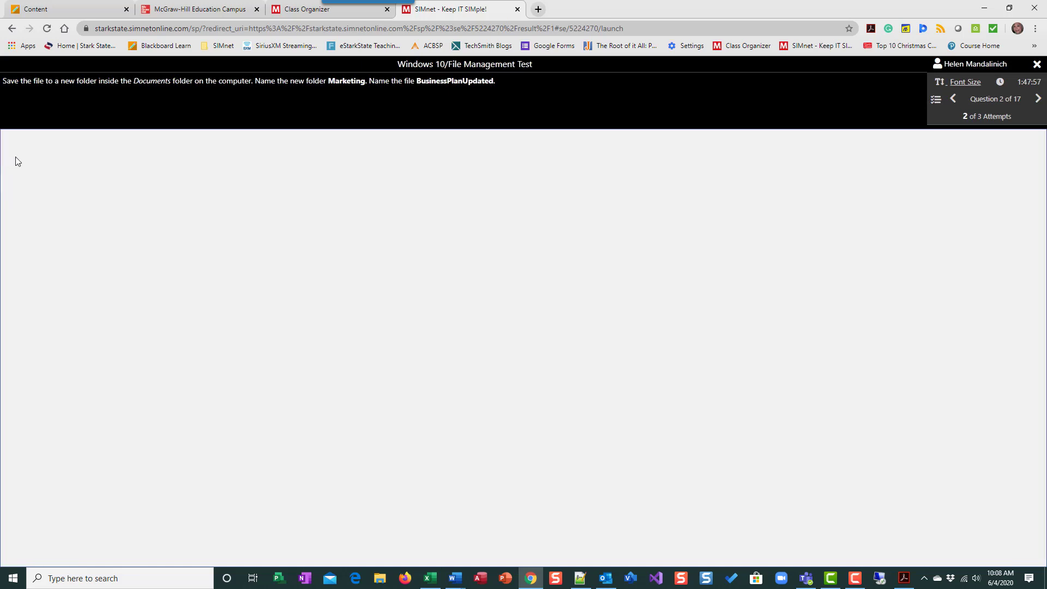
click(24, 267)
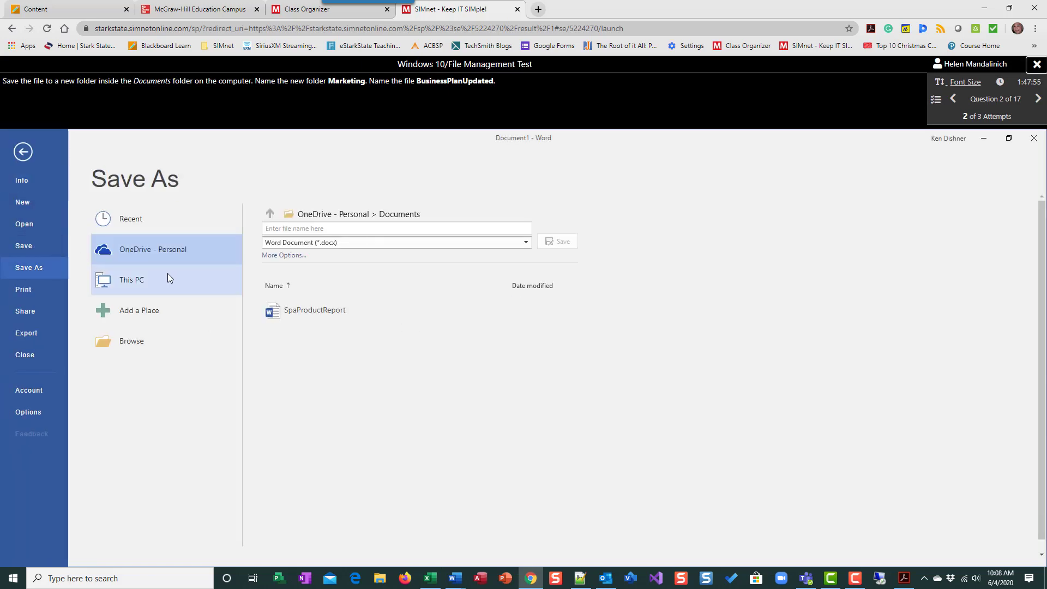
click(145, 343)
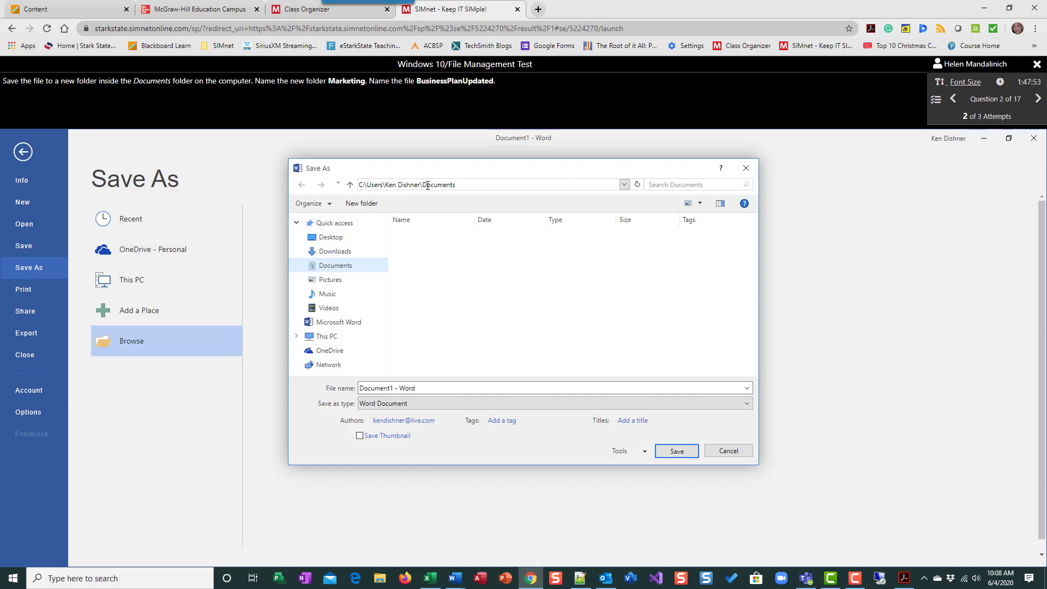
click(362, 203)
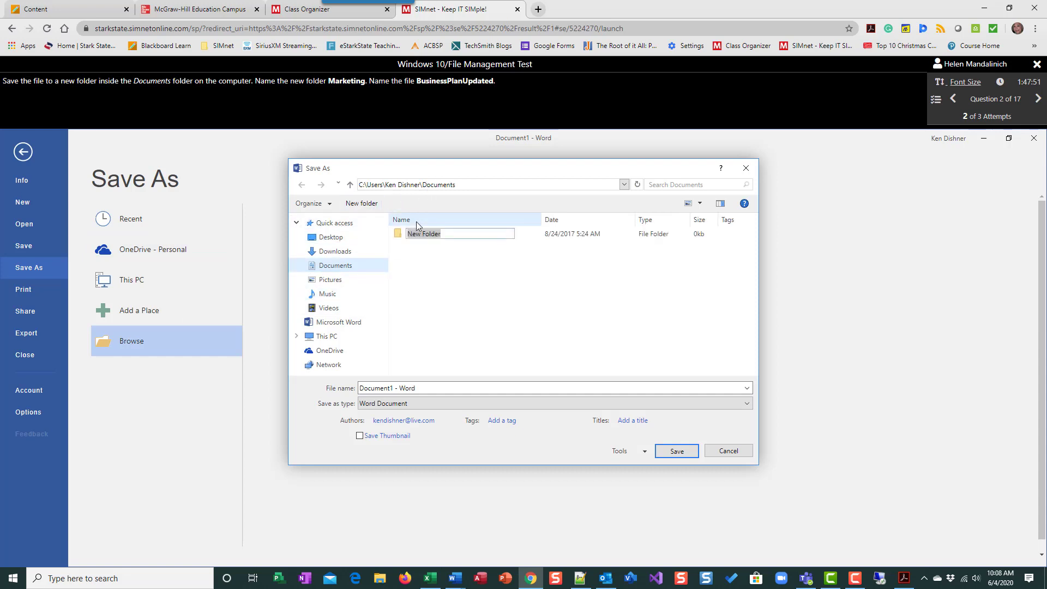
text(Ma)
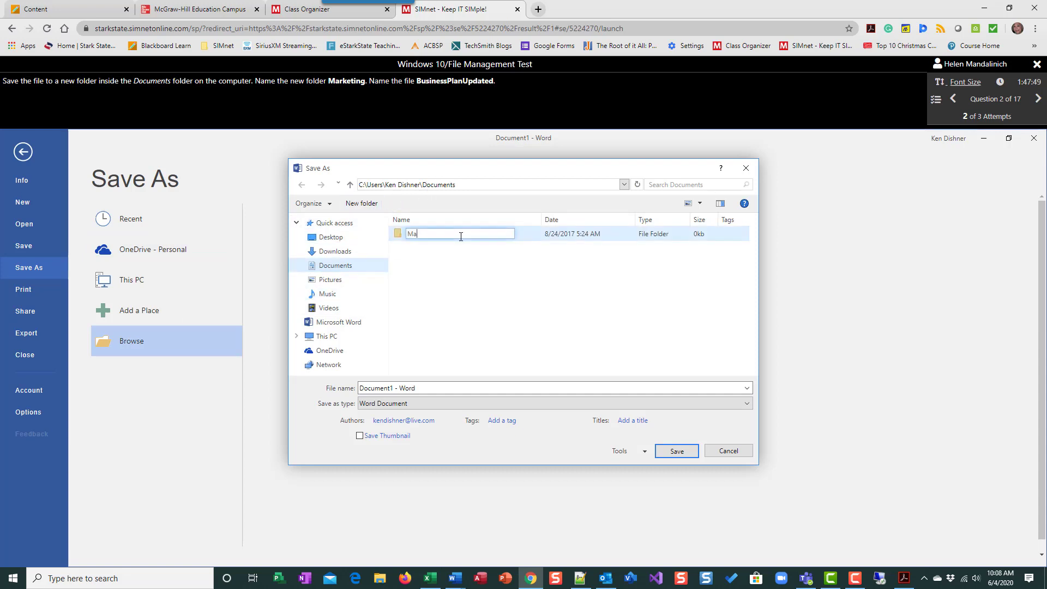
text(rteting)
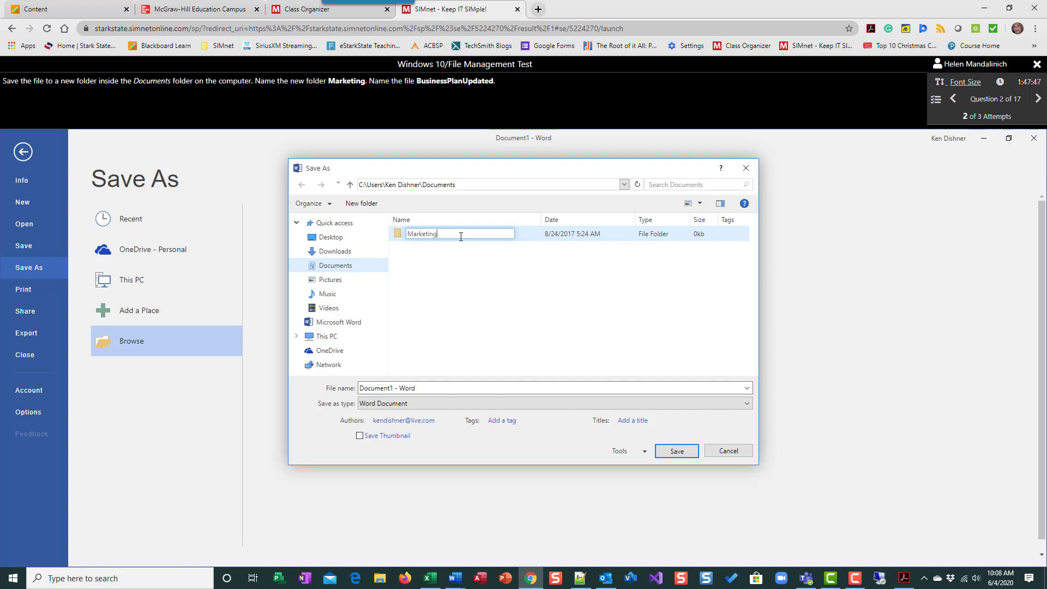
key(Return)
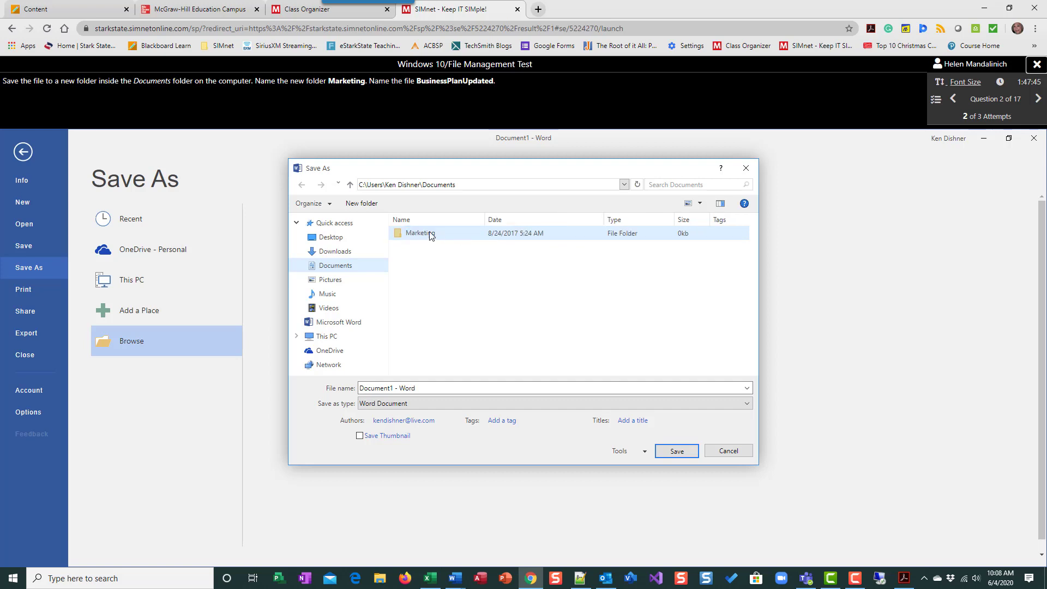
- Save the file as BusinessPlanUpdated inside the Marketing folder and dismiss the Correct message
click(400, 239)
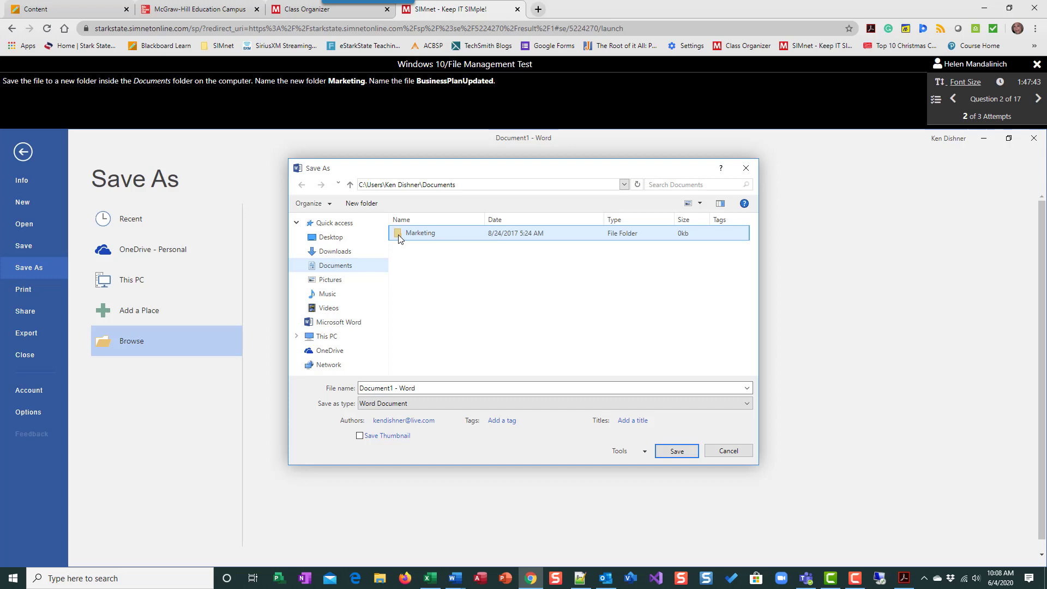
double_click(400, 239)
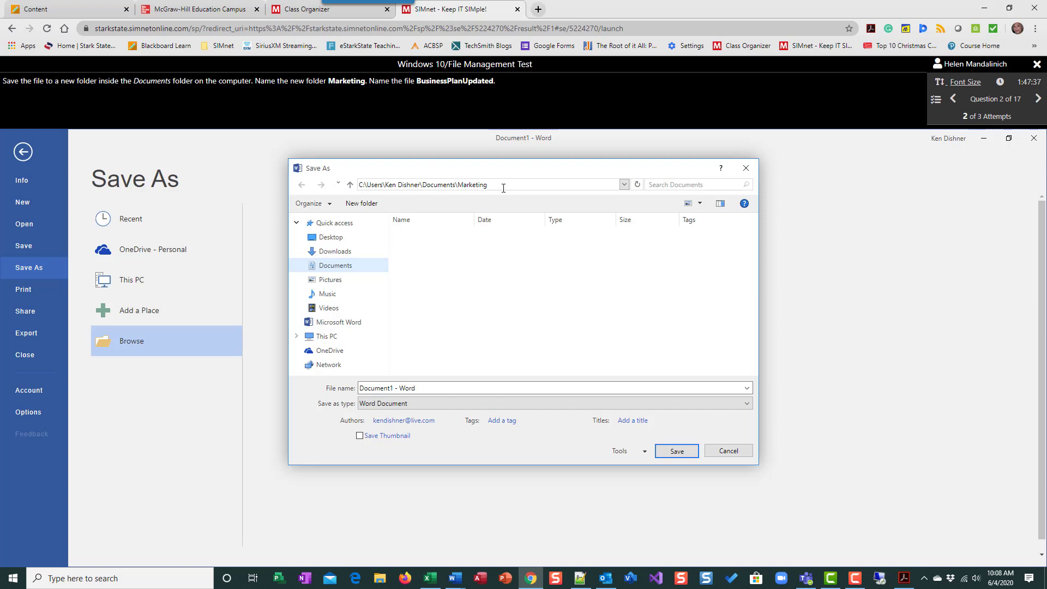
drag(433, 386, 324, 391)
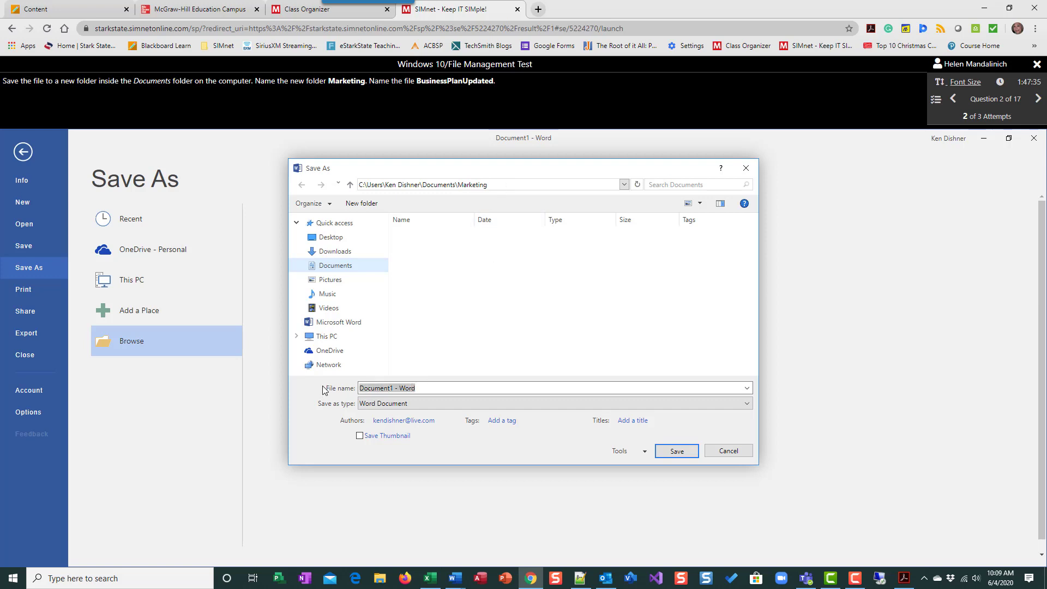
text(BusinessPlanUpdated)
click(669, 462)
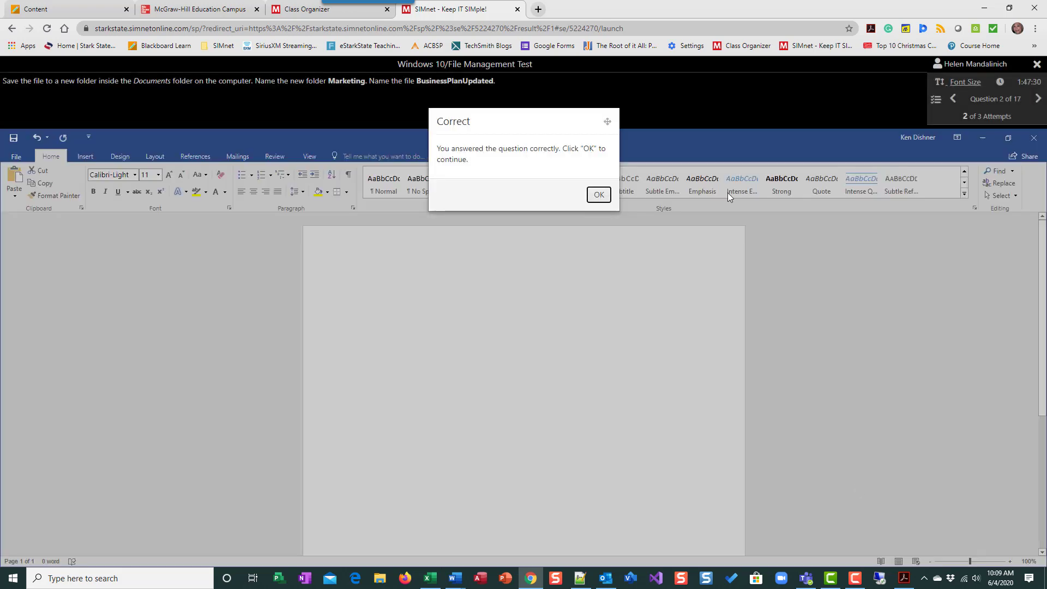
click(598, 196)
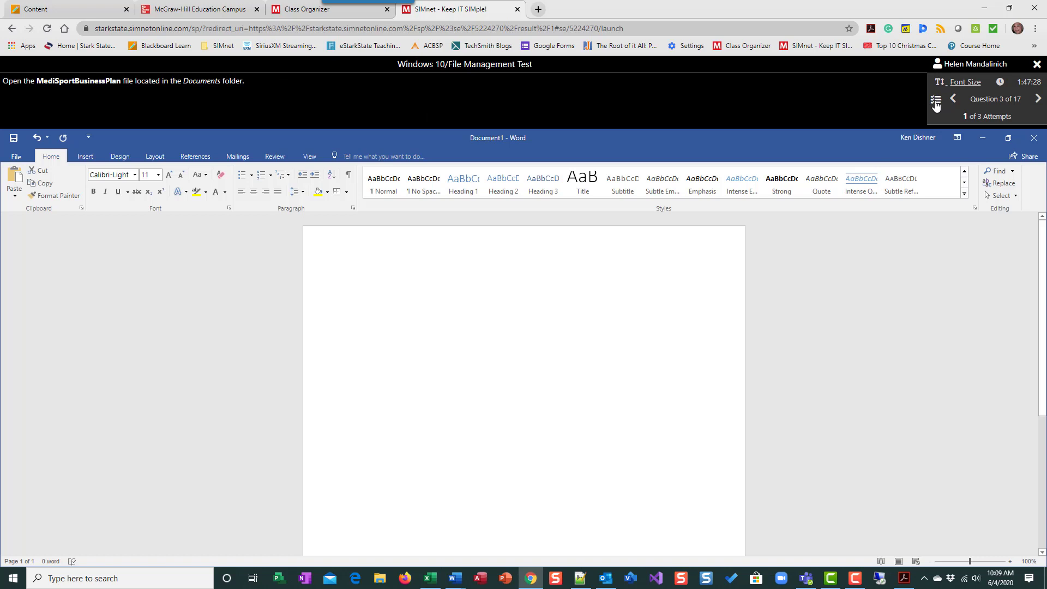
- Load question 3 from the question list, then advance to question 4
click(936, 99)
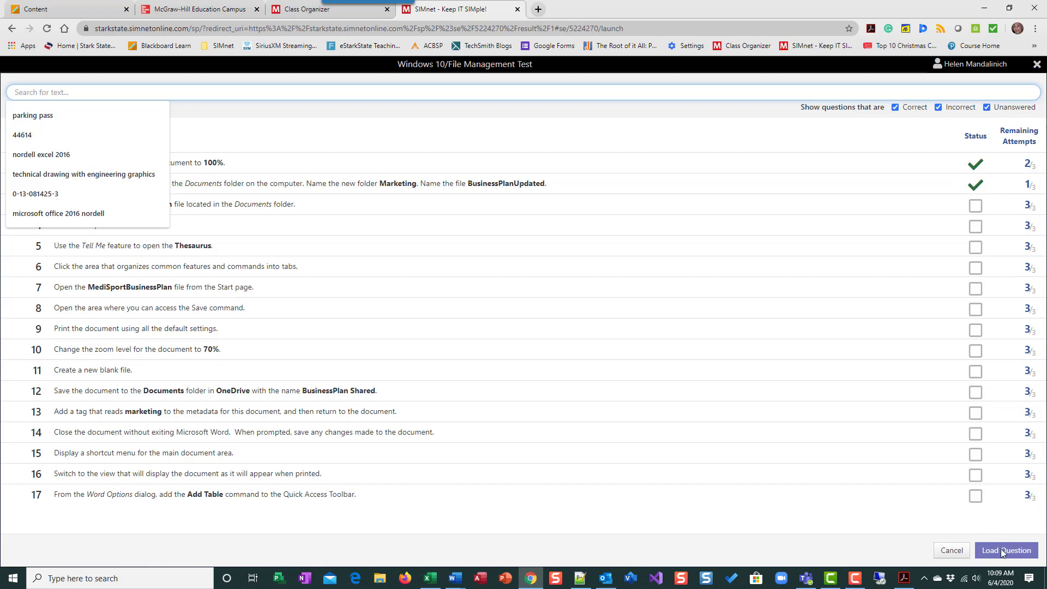
click(396, 201)
click(395, 203)
click(1006, 549)
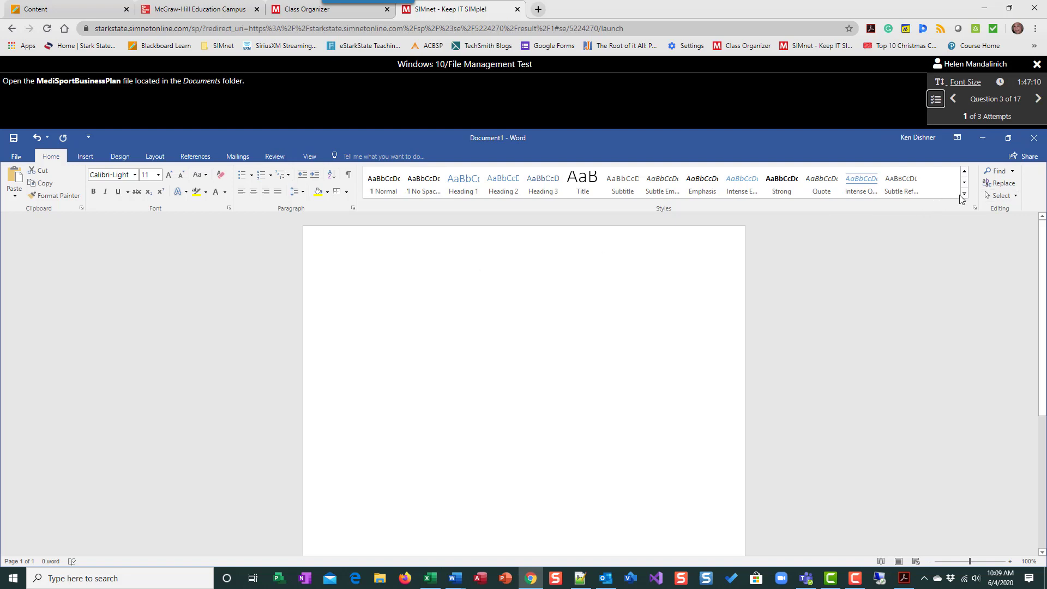
click(1039, 105)
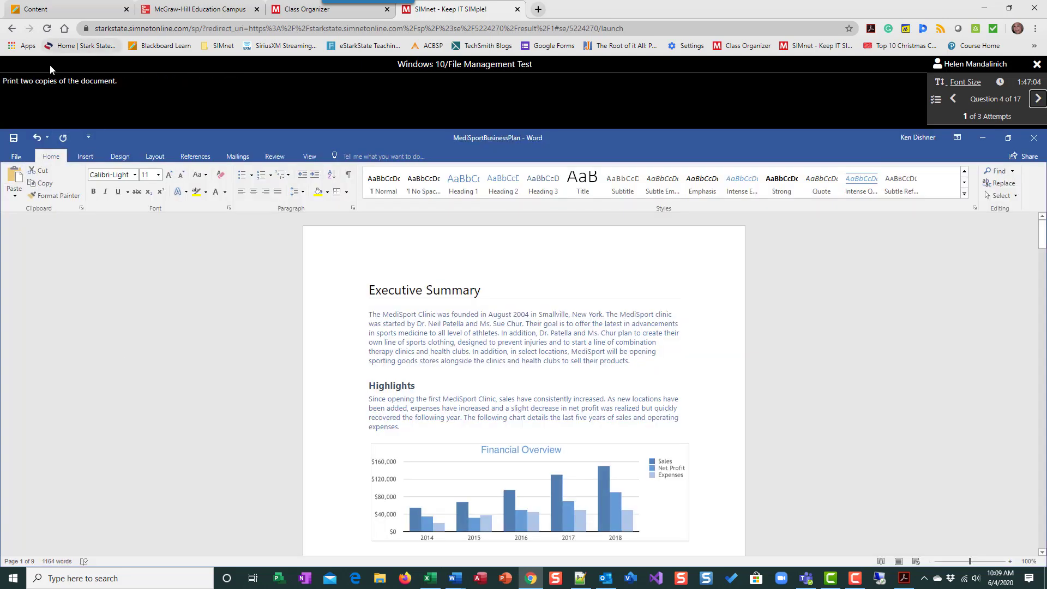
- Print 2 copies of the MediSport business plan and accept the correct-answer message
click(16, 162)
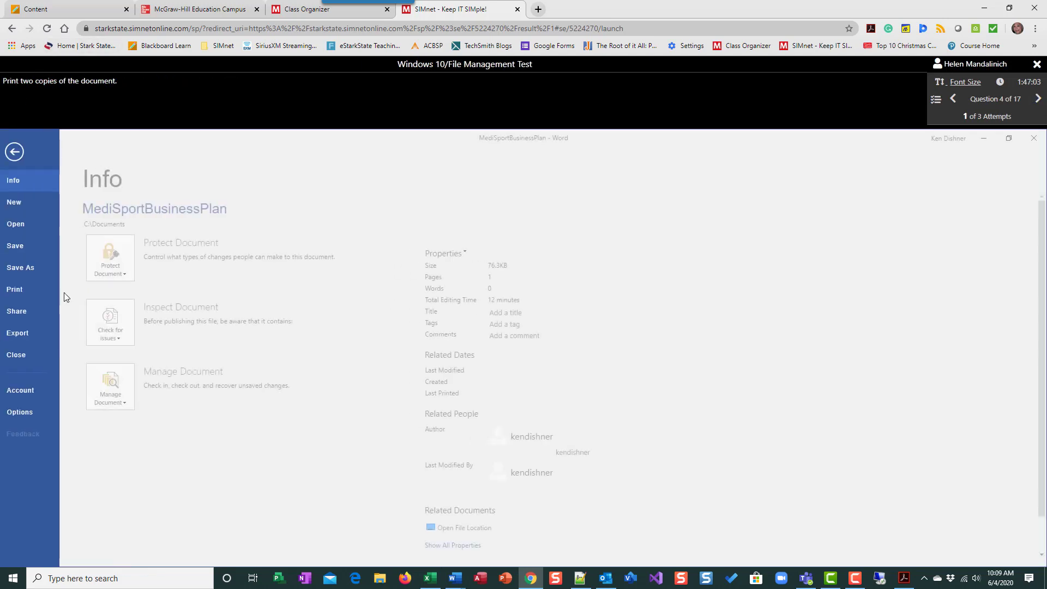
click(25, 291)
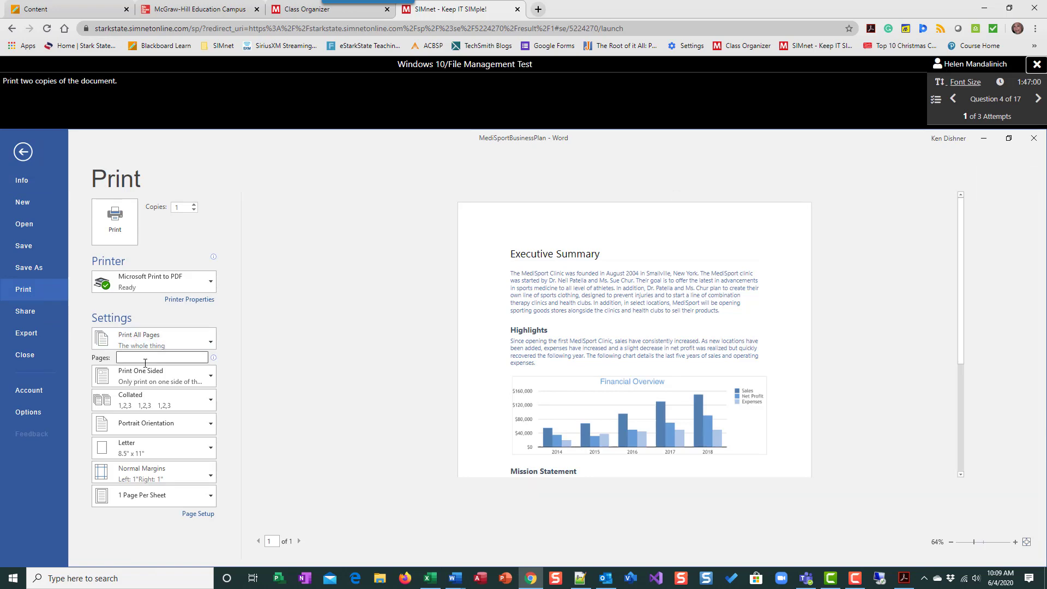
click(194, 205)
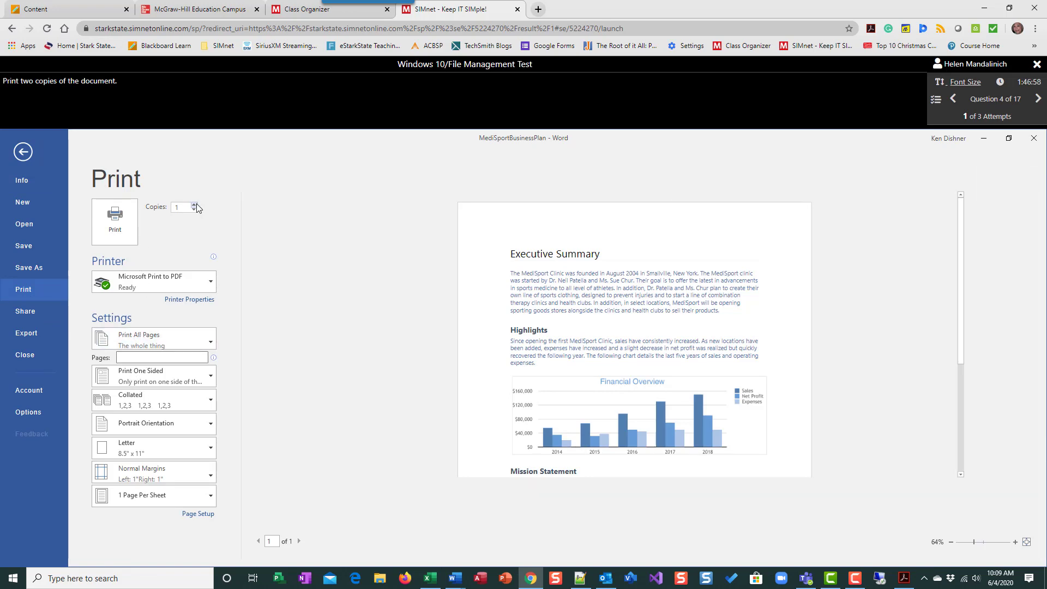
click(131, 229)
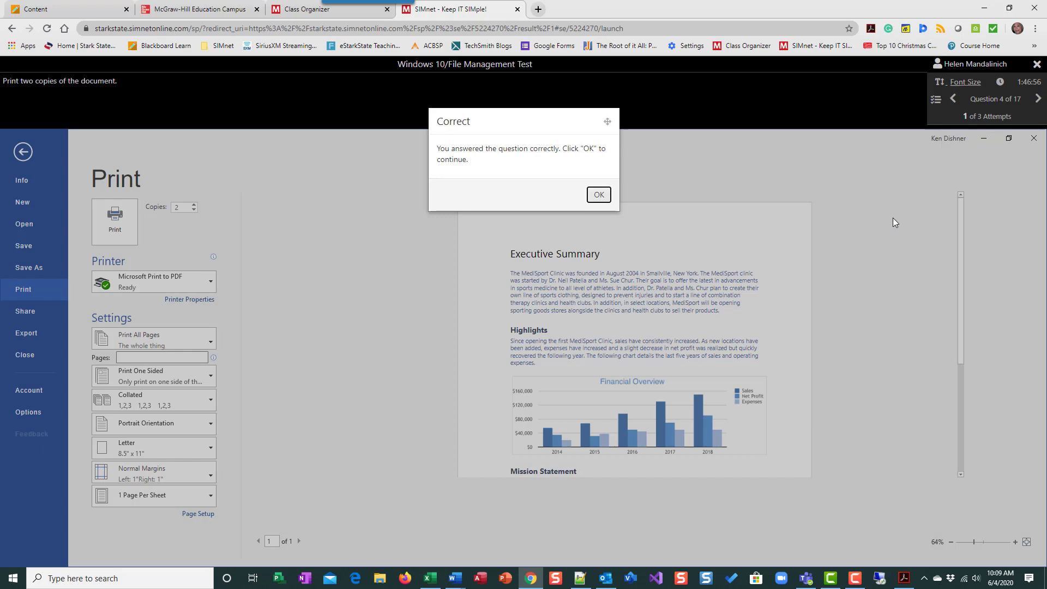
click(598, 194)
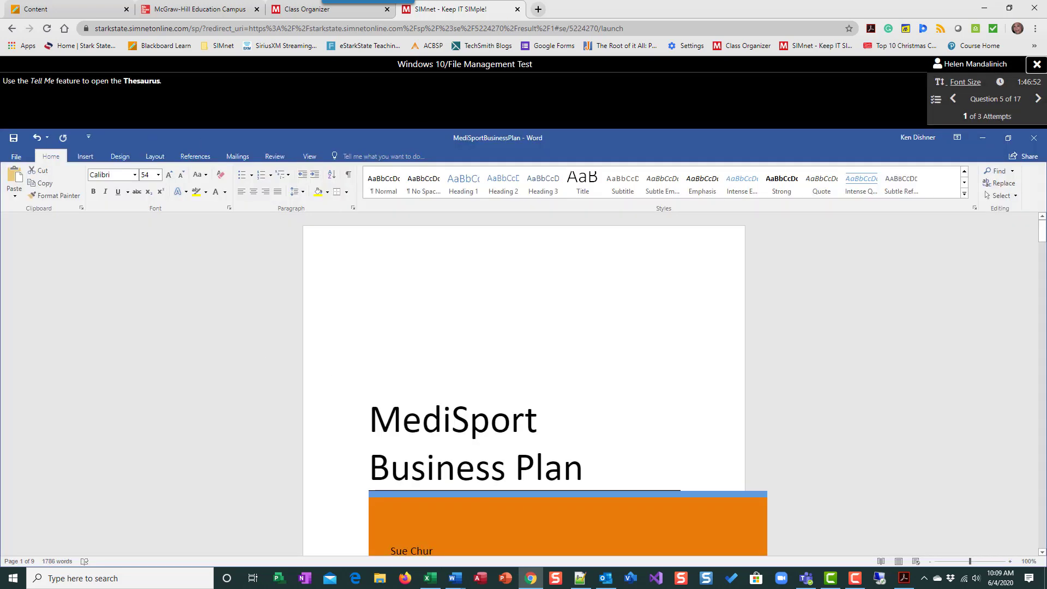
- Pick question 3 of 17 from the question list and load it
click(1038, 101)
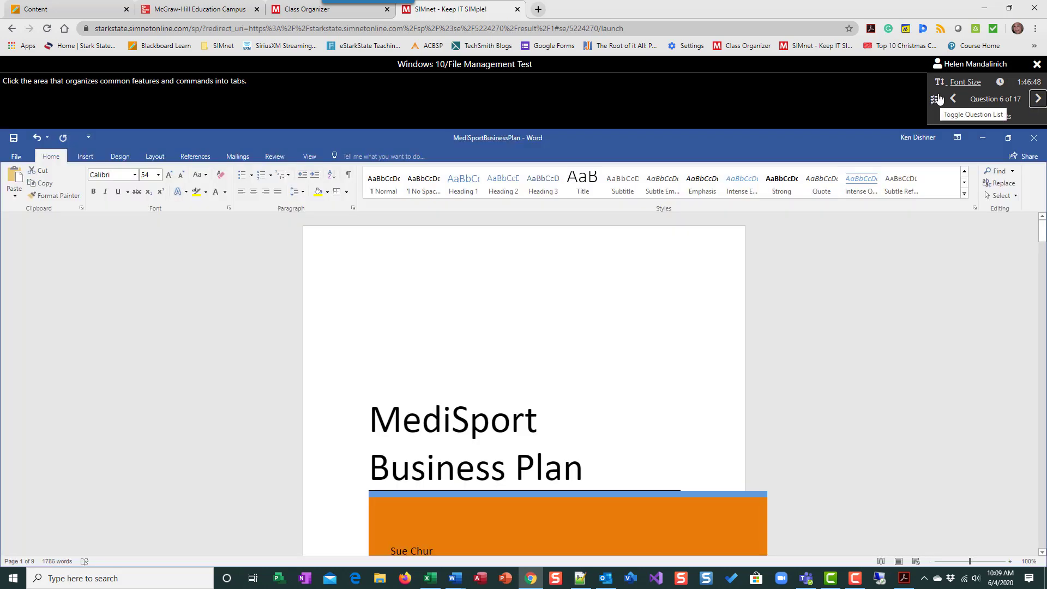
click(937, 99)
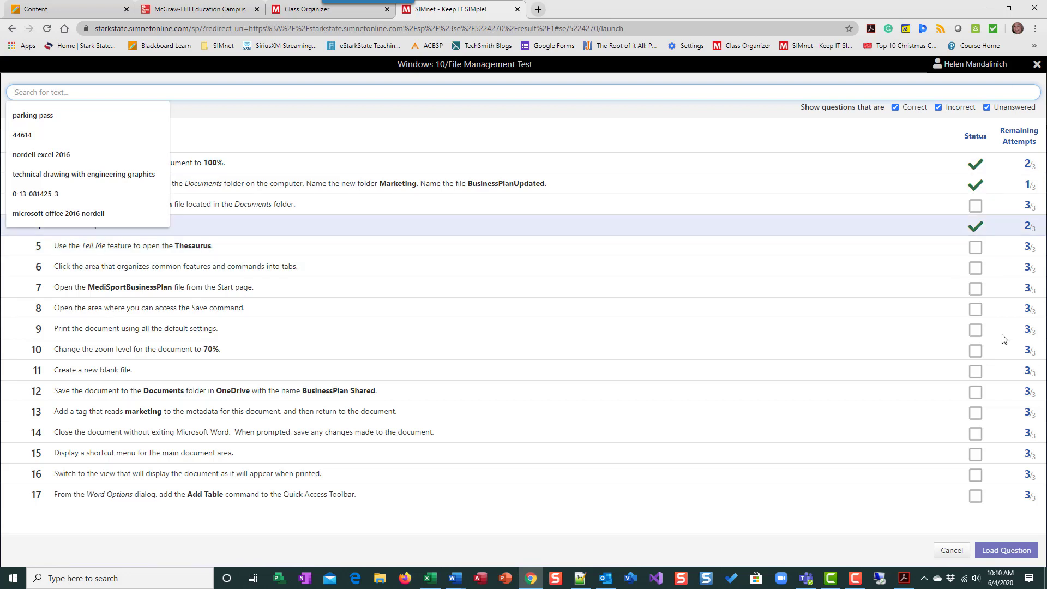
click(1012, 548)
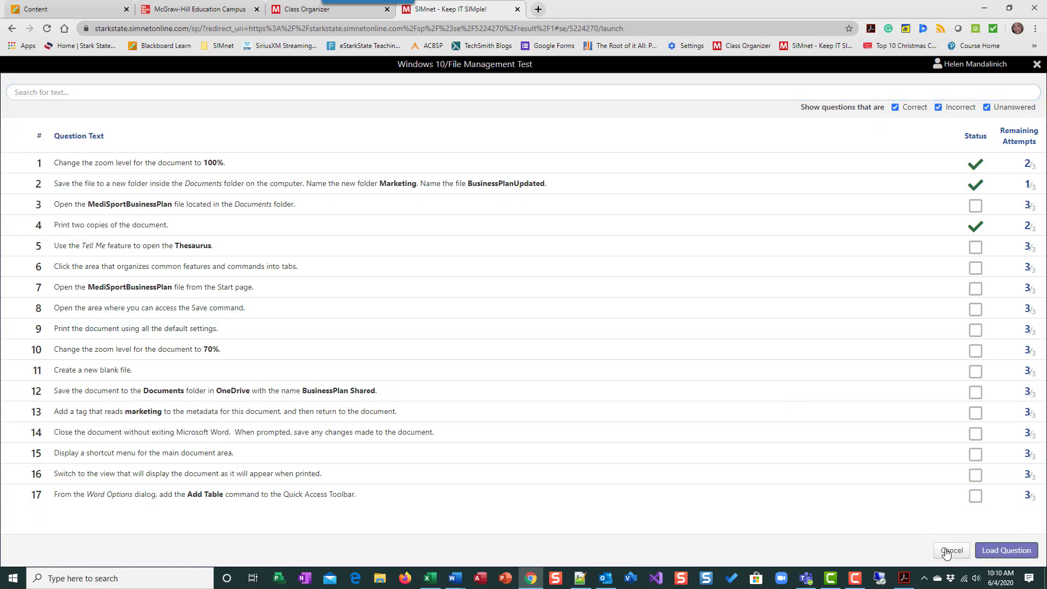
click(685, 205)
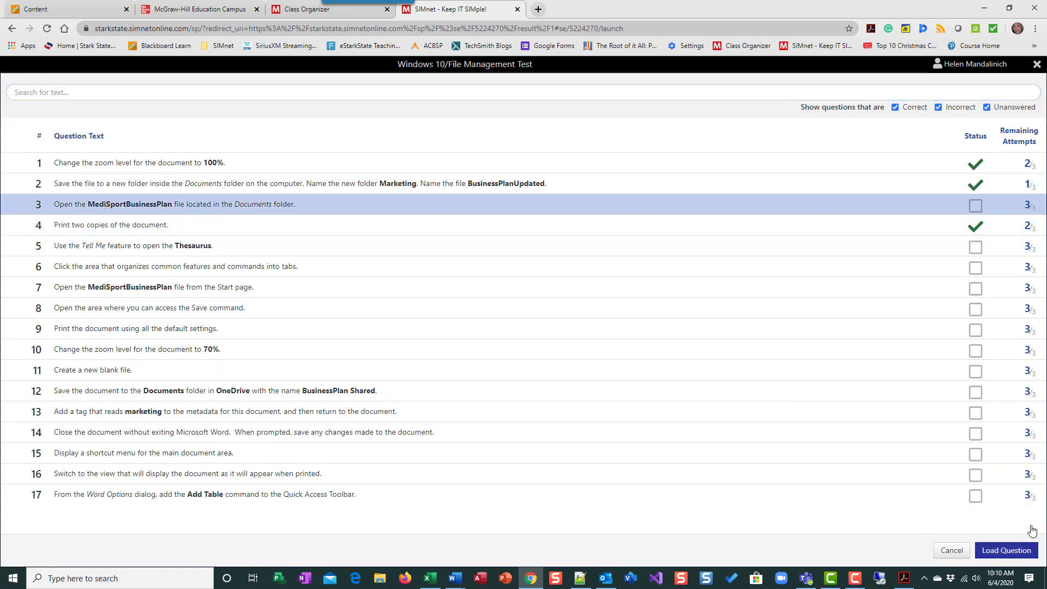
click(1006, 549)
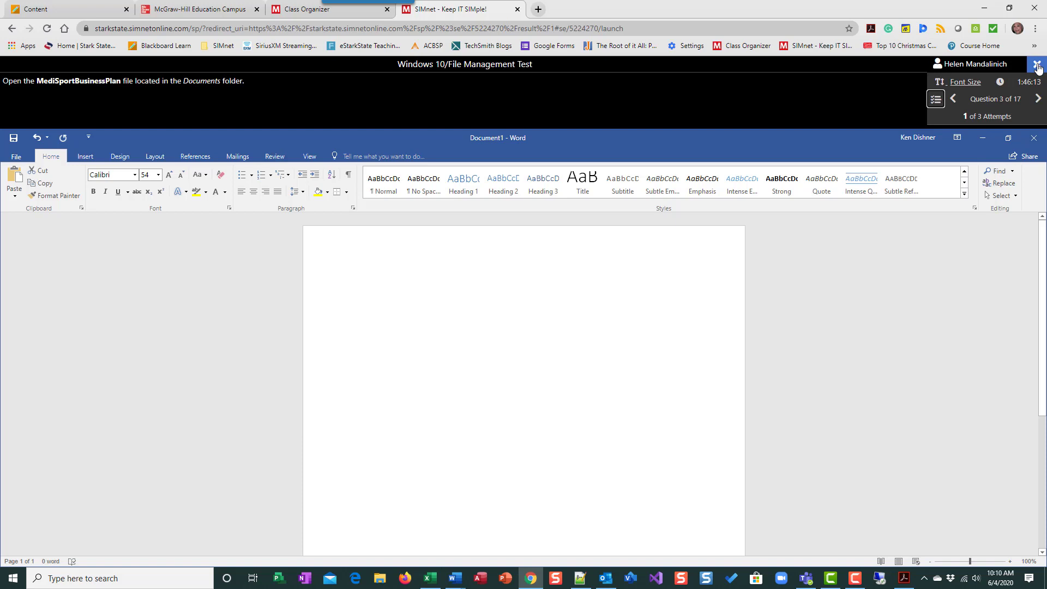
- Save progress on the Windows 10/File Management Test, exit, and relaunch it with Take Exam
click(1038, 66)
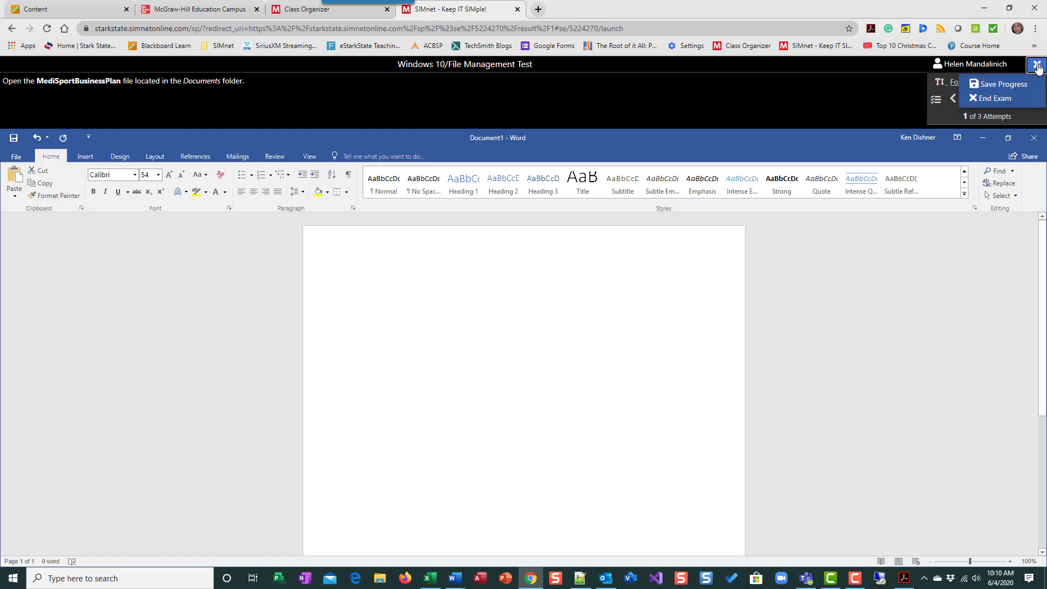
click(1007, 87)
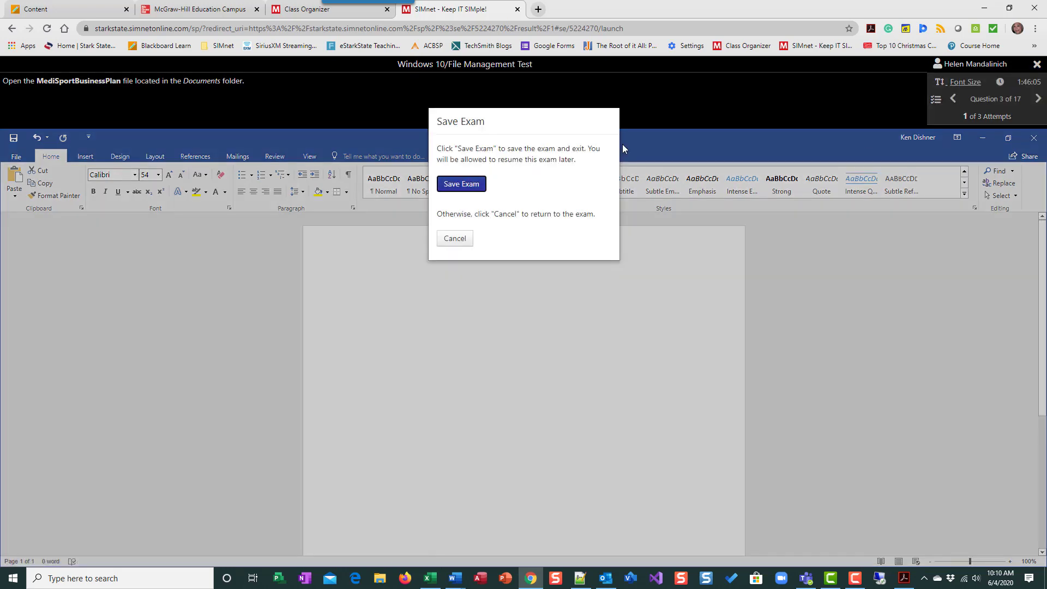
click(472, 184)
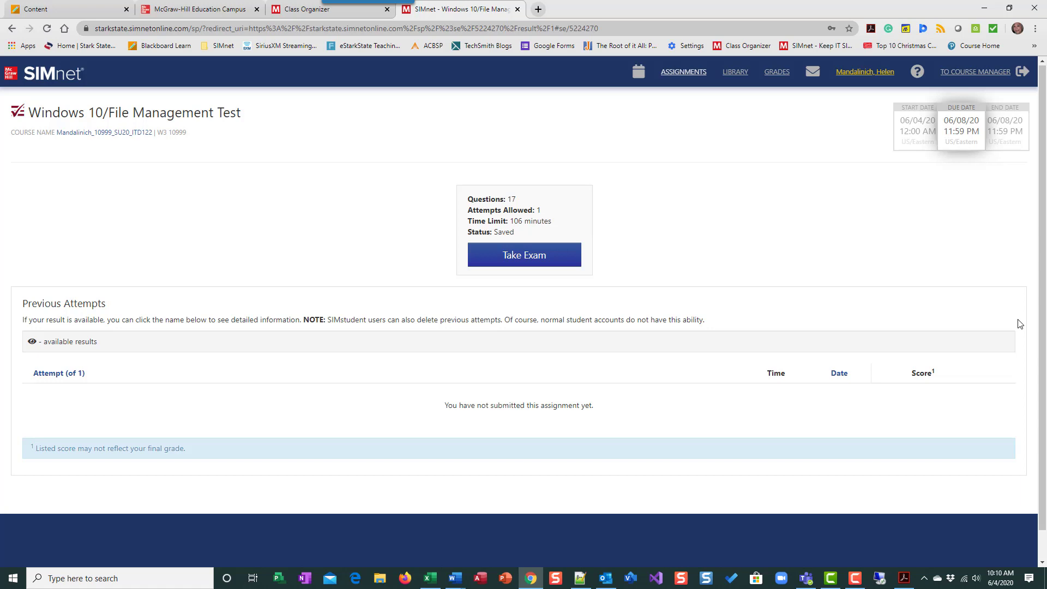
click(536, 263)
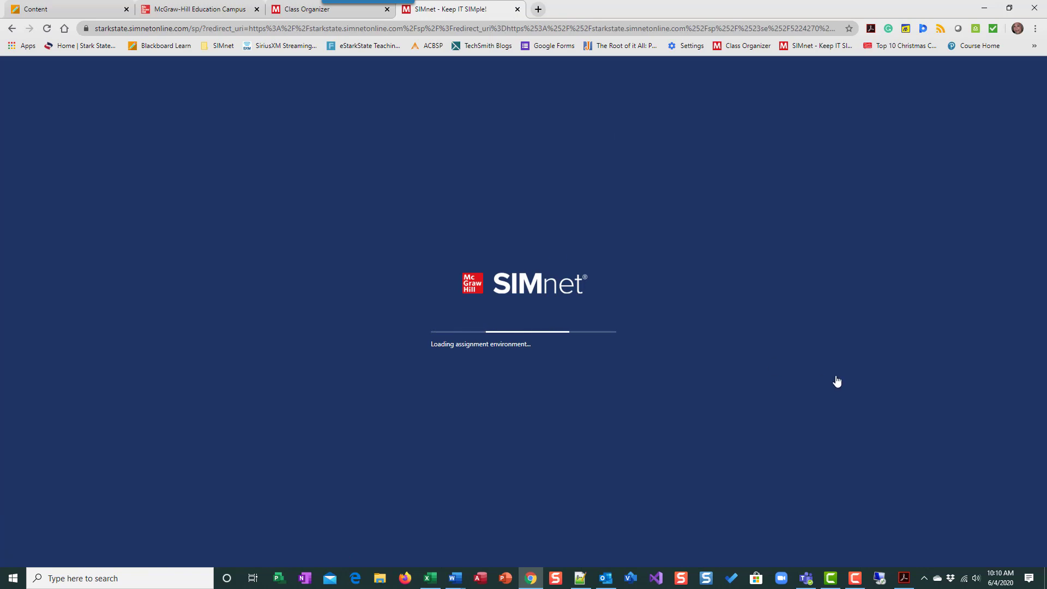
- Start the exam again to reopen it on Question 3 of 17
click(536, 349)
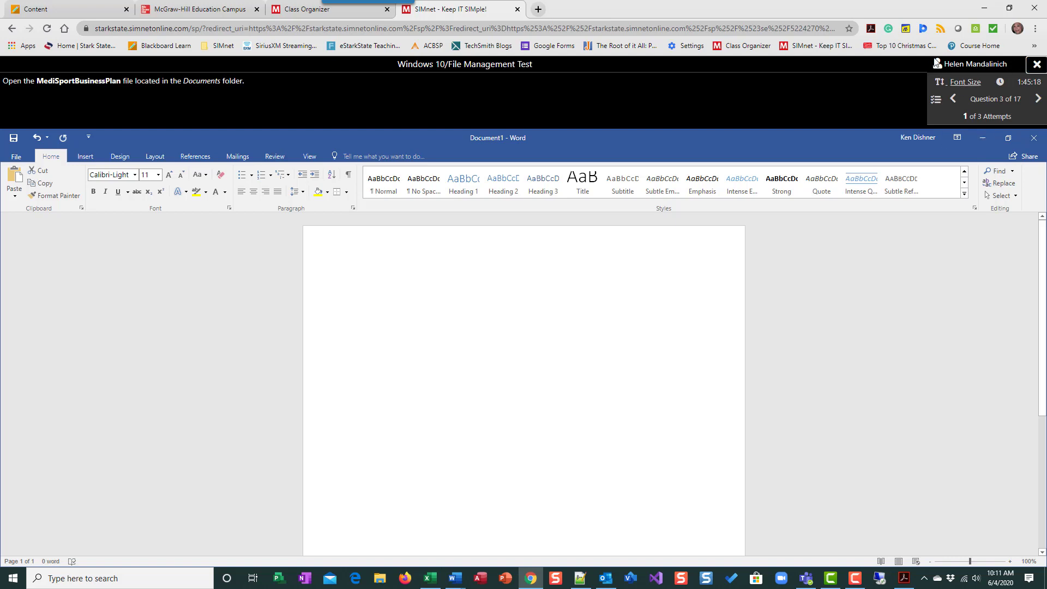
- Choose End Exam from the exit options, then cancel to stay on Question 3
click(1036, 65)
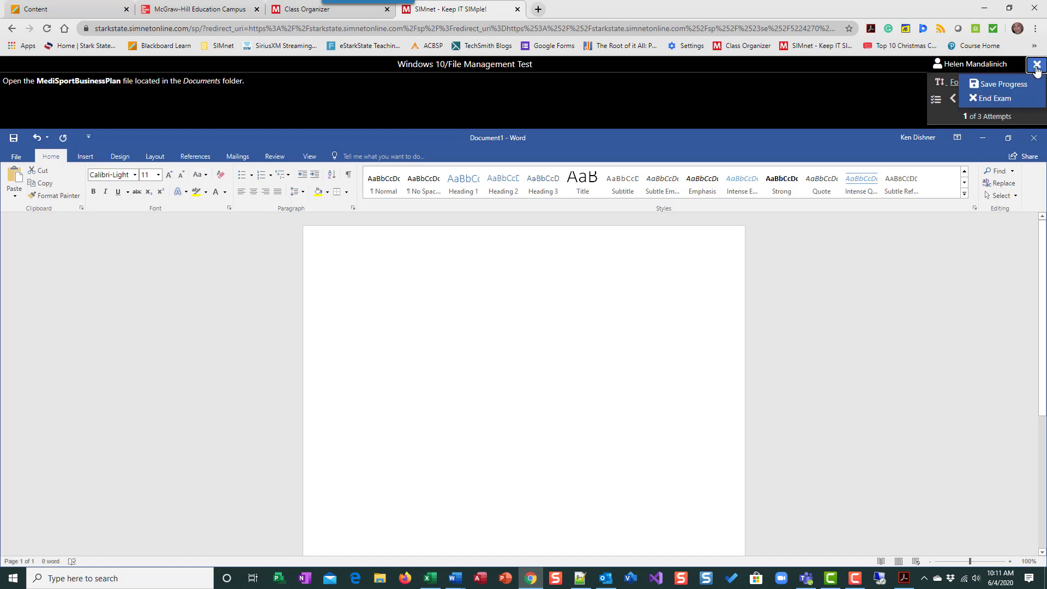
click(996, 99)
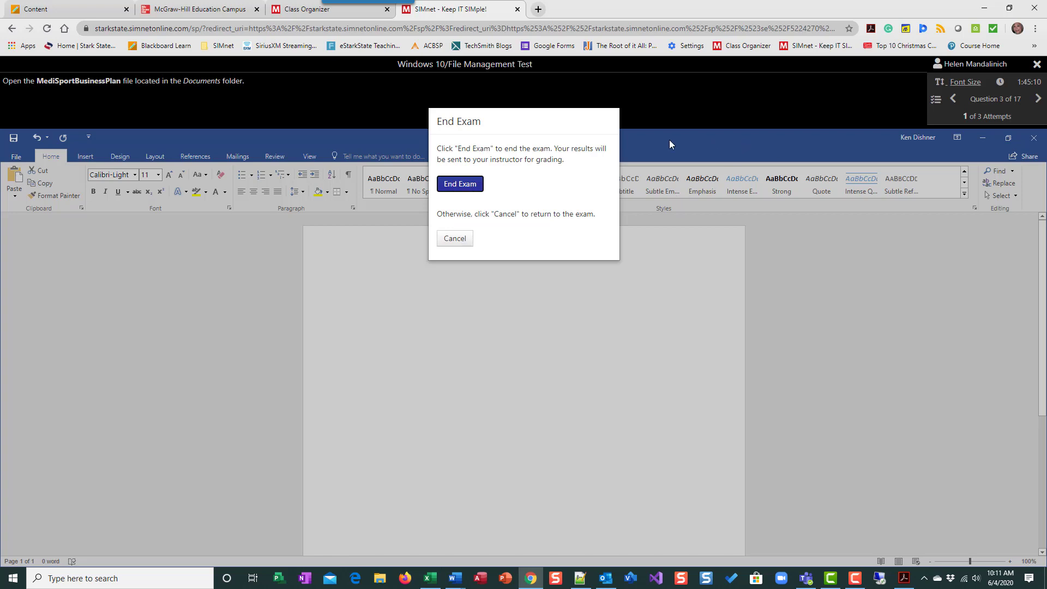
click(454, 238)
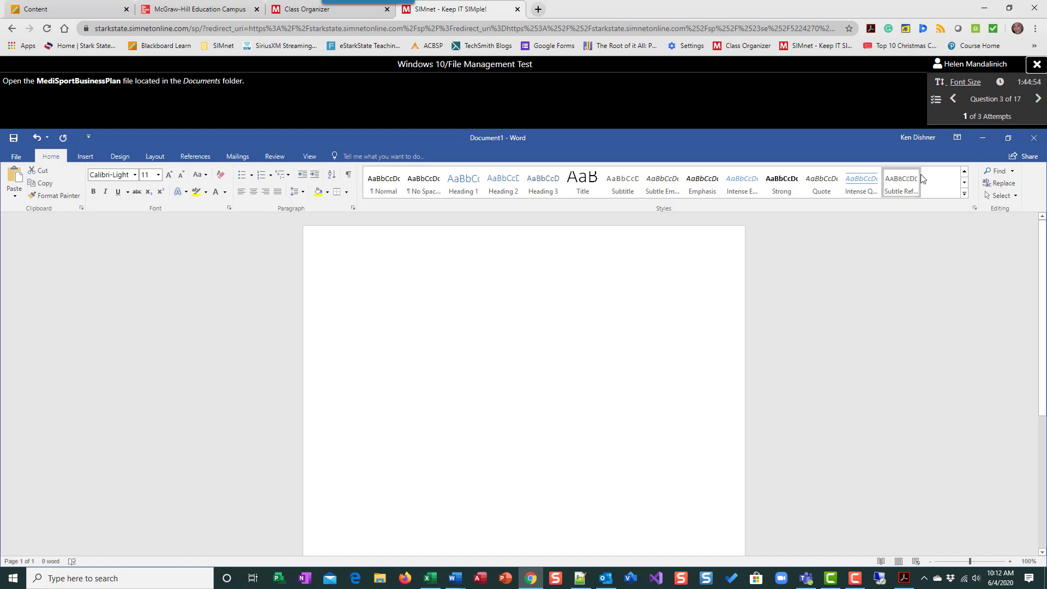
- End the Windows 10/File Management Test and confirm it for grading at 3/17
click(1037, 64)
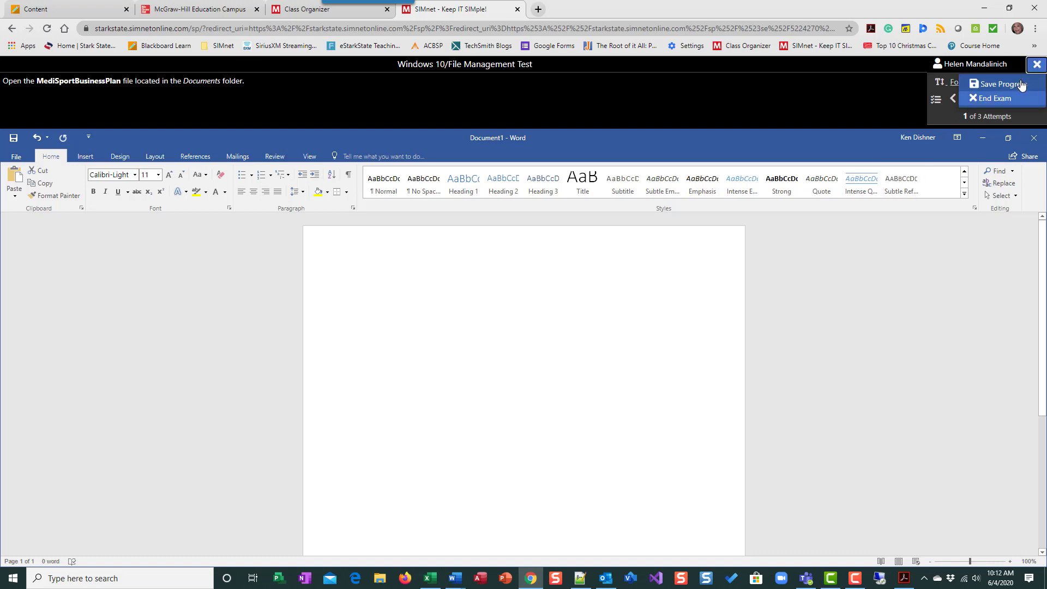
click(992, 98)
click(450, 183)
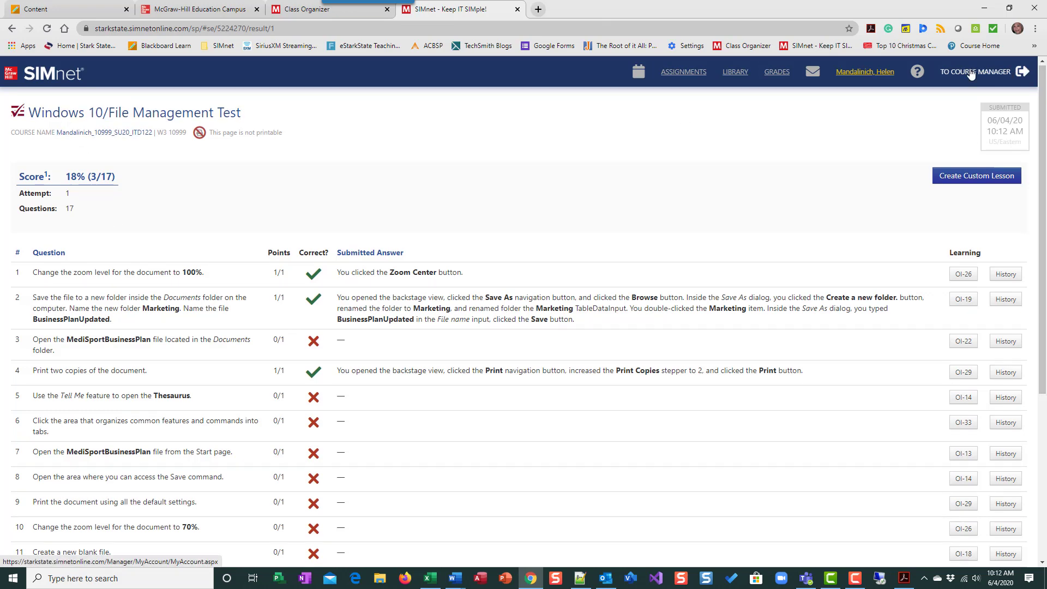
- Return through the course manager and class list to the SIMstudent assignment view
click(976, 71)
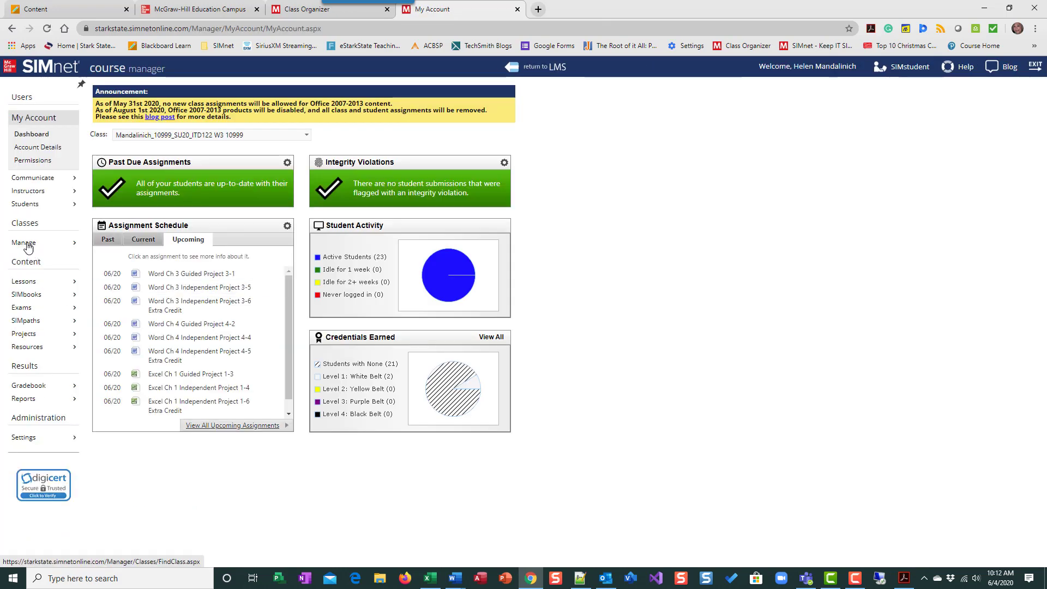
click(23, 242)
click(906, 66)
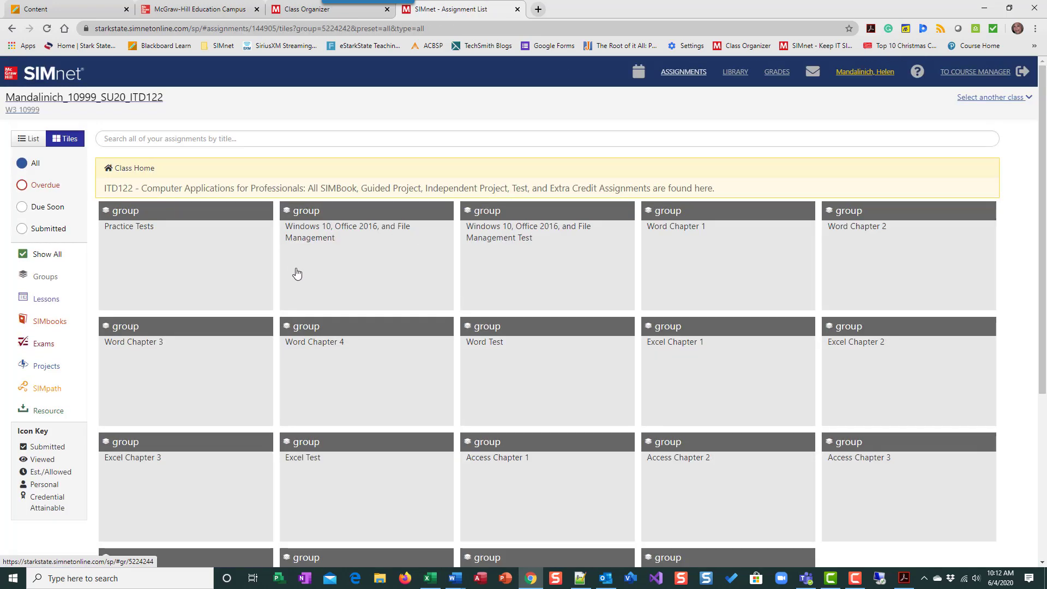
- Open Practice Tests, select the Windows and Computer Concepts Practice Test, and start the exam
click(219, 274)
click(89, 219)
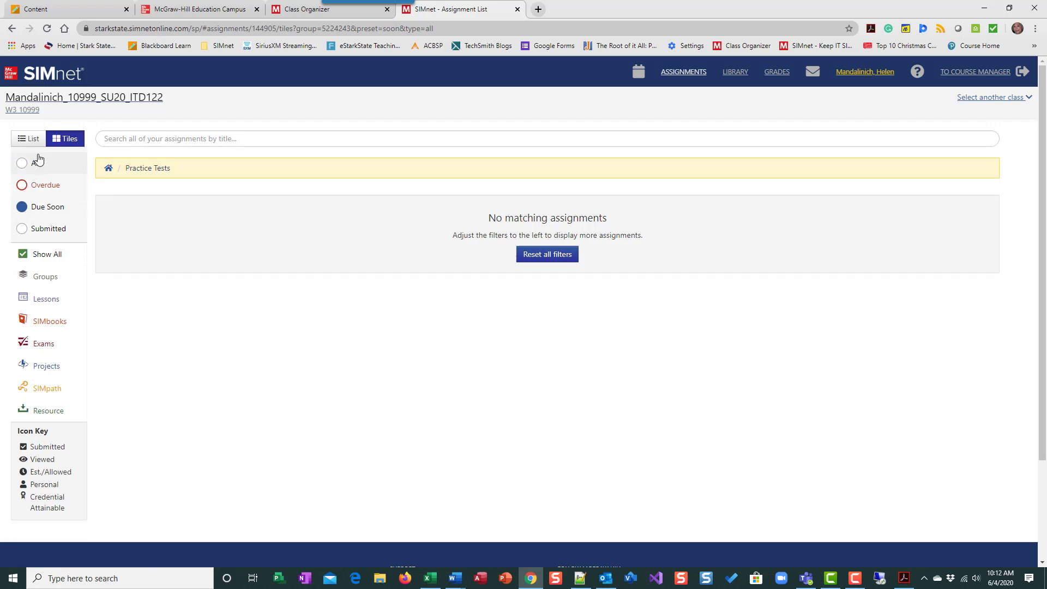
click(12, 28)
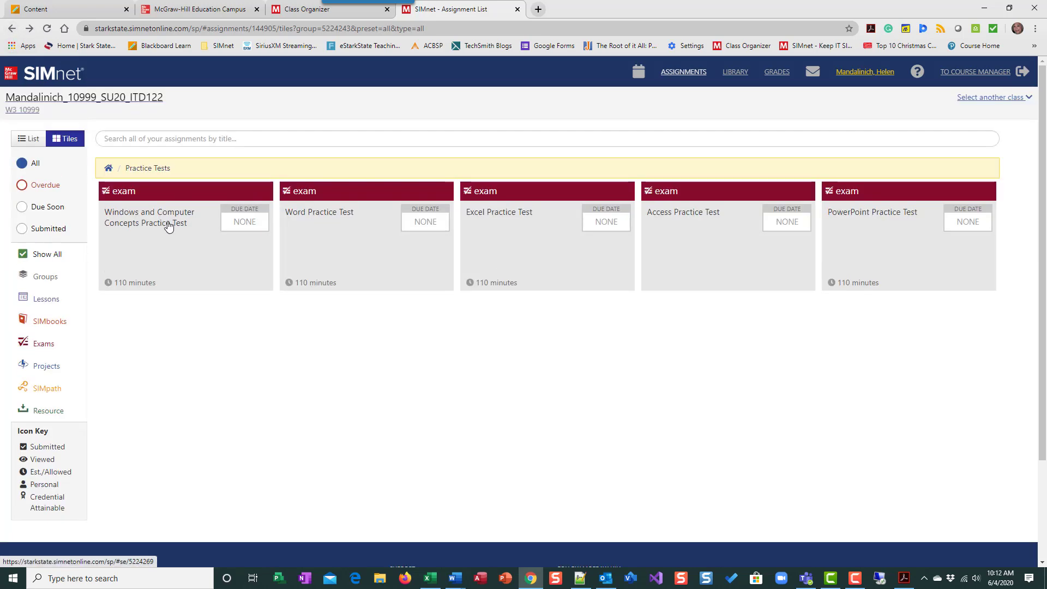
click(169, 224)
click(527, 242)
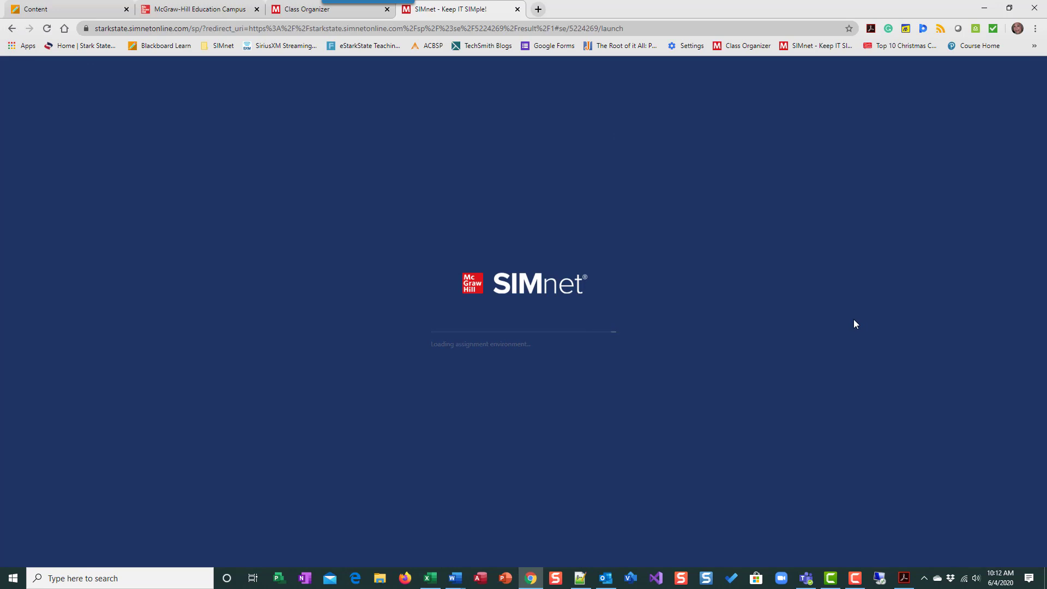
key(Return)
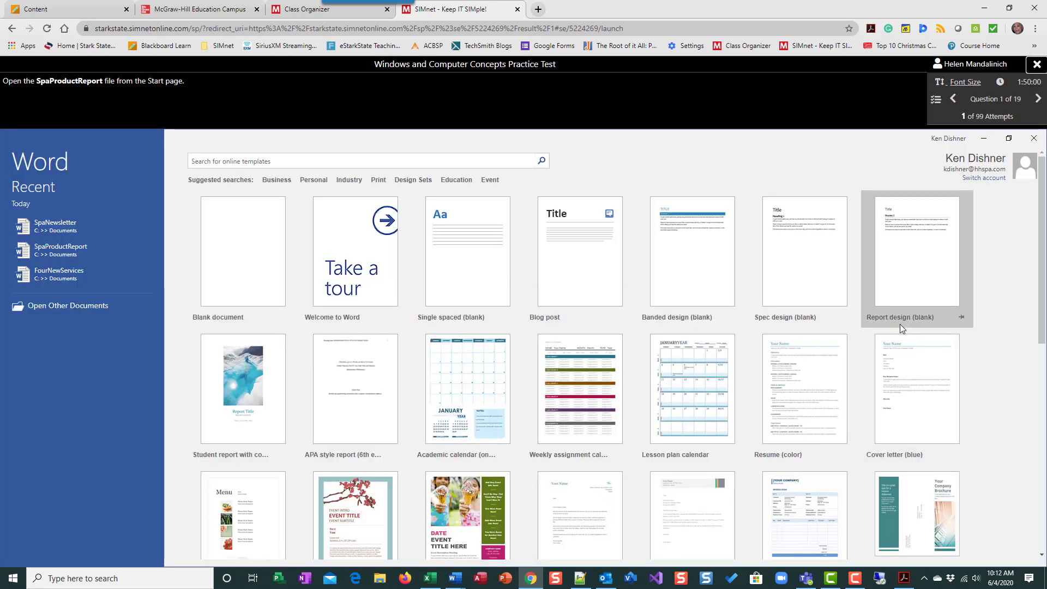